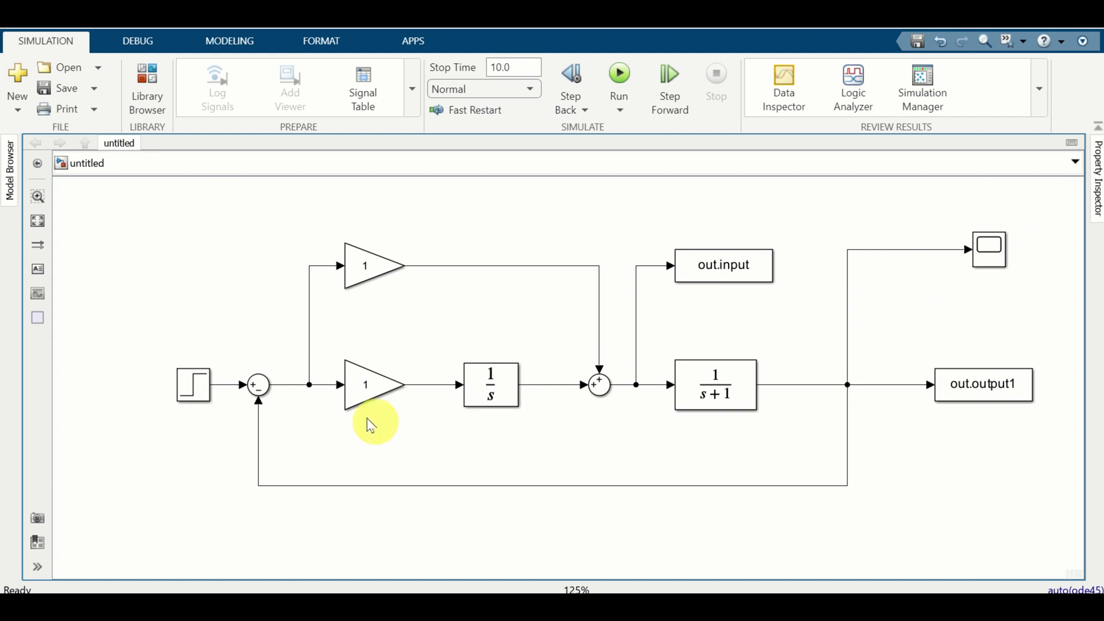
# - Select the Step block in the finished closed-loop model
pyautogui.click(200, 398)
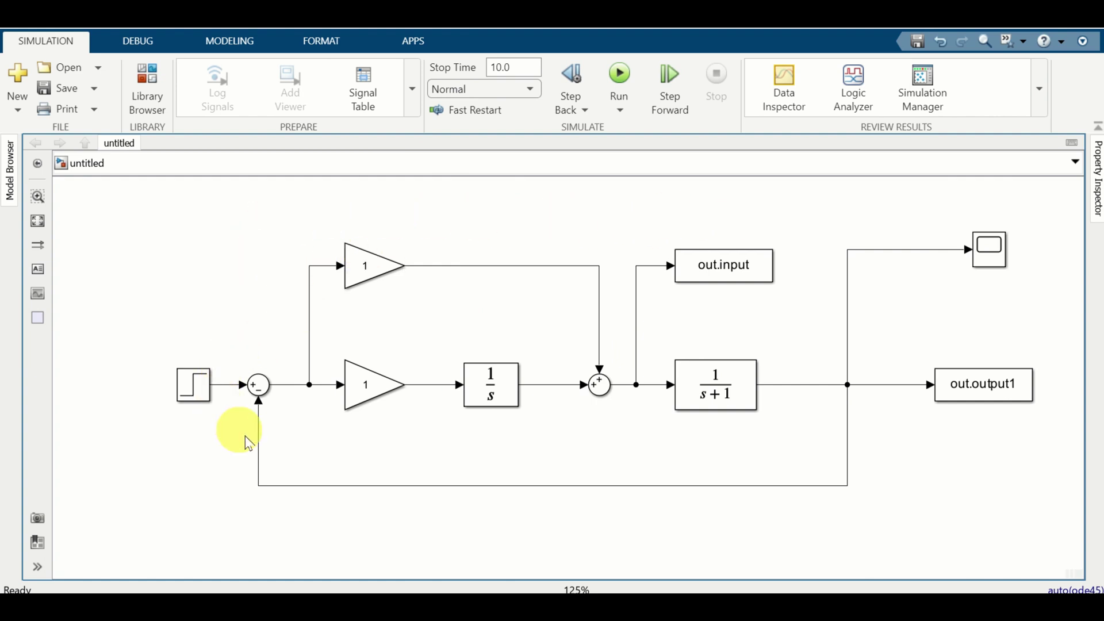
# - Check the 1/(s+1) plant, upper gain, and the out.output1 and out.input logging blocks
pyautogui.click(693, 401)
pyautogui.click(769, 368)
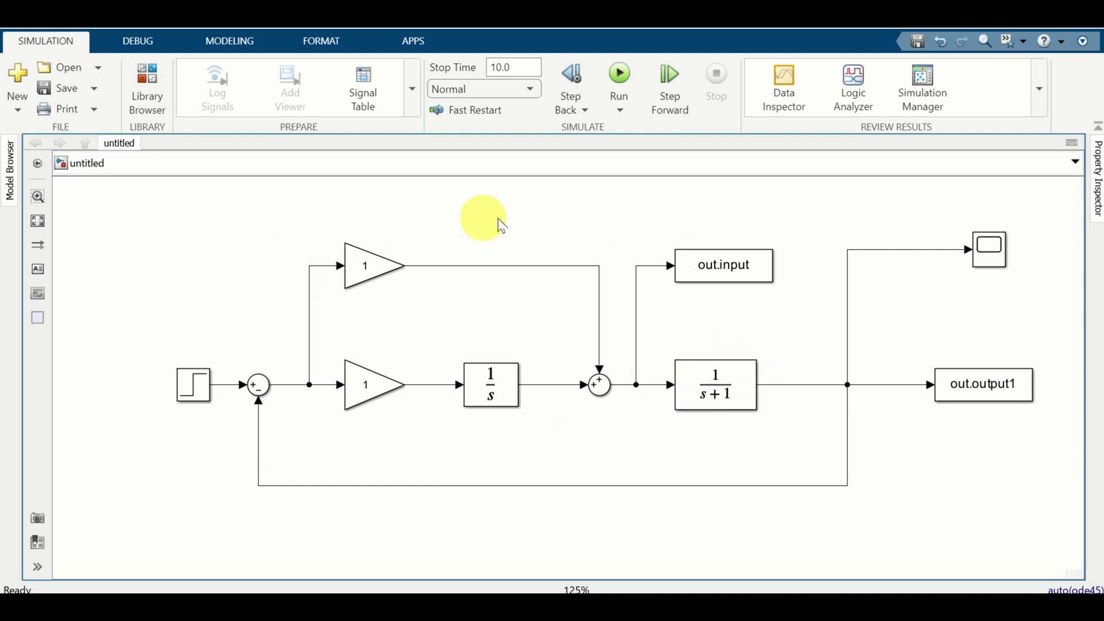
pyautogui.click(394, 266)
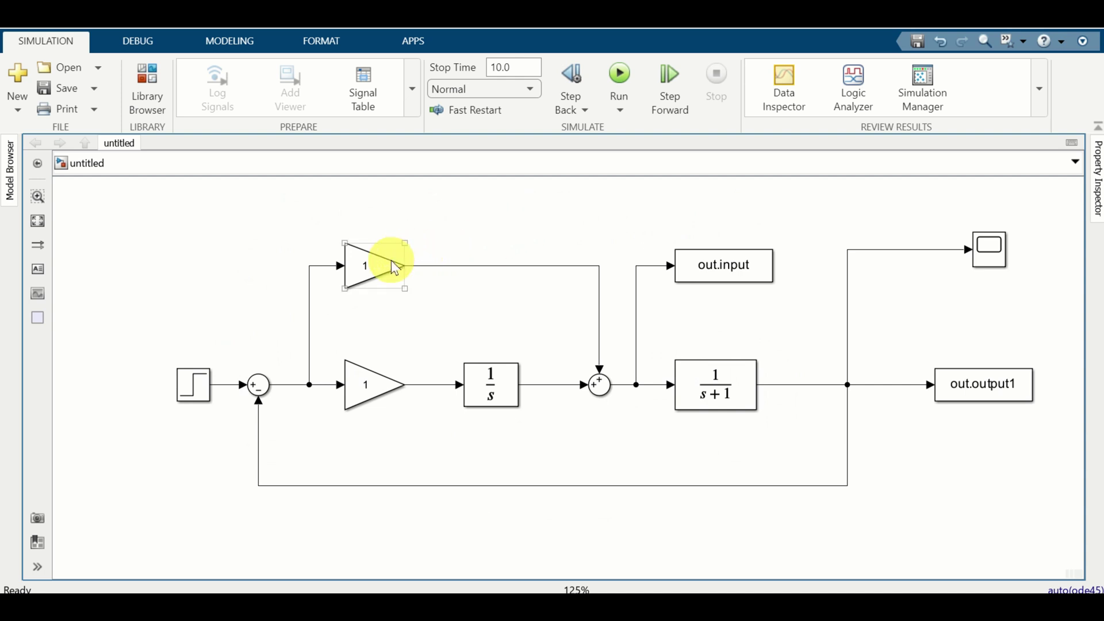
pyautogui.click(458, 257)
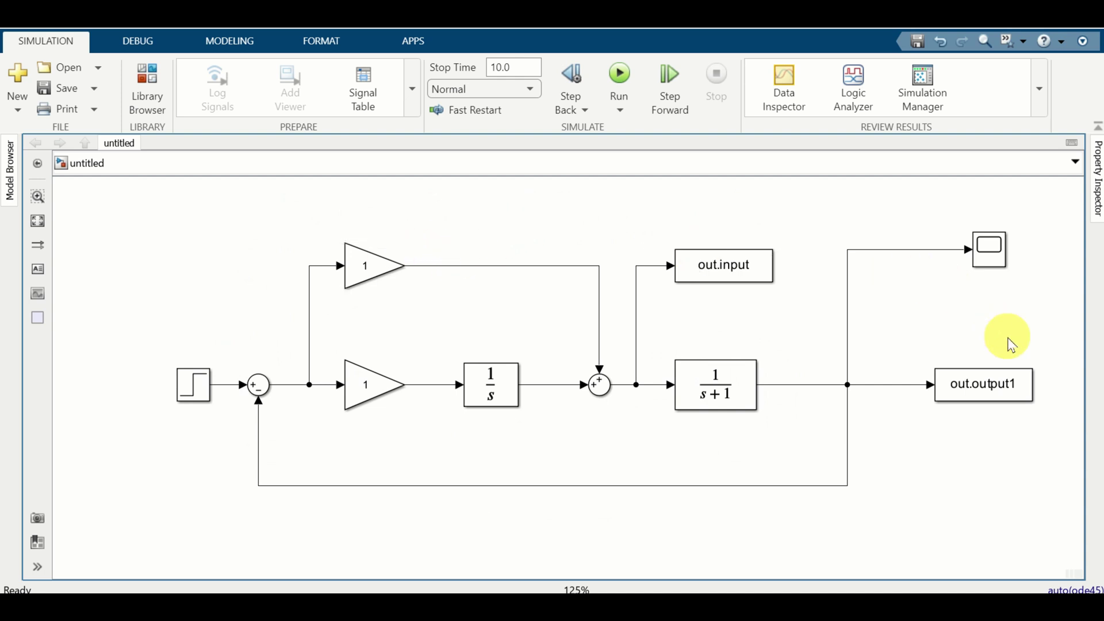
pyautogui.click(992, 390)
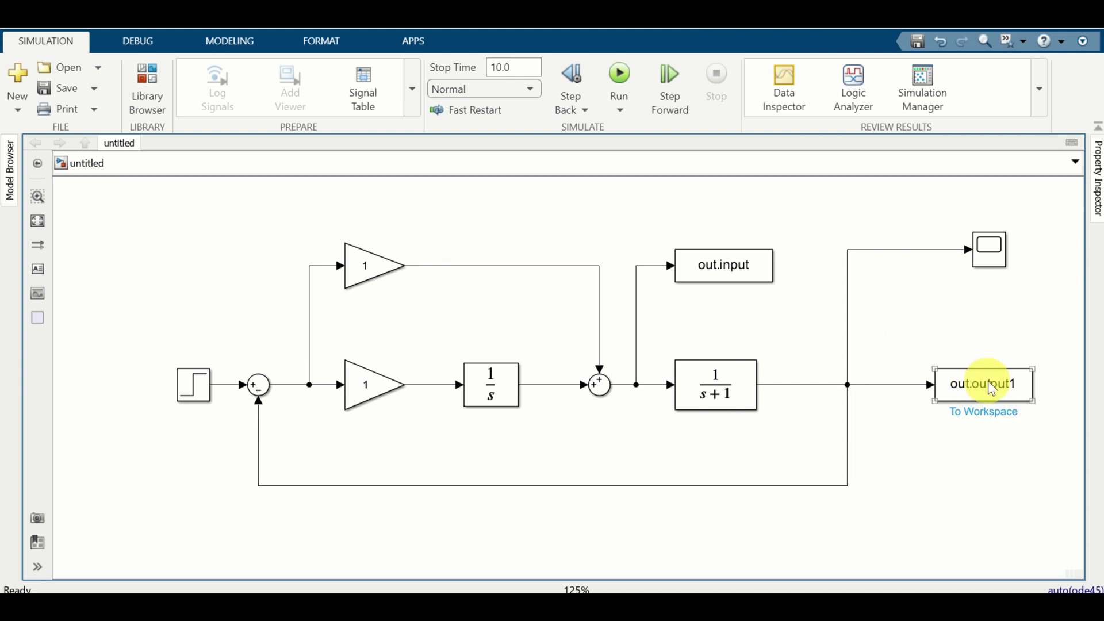
pyautogui.click(793, 408)
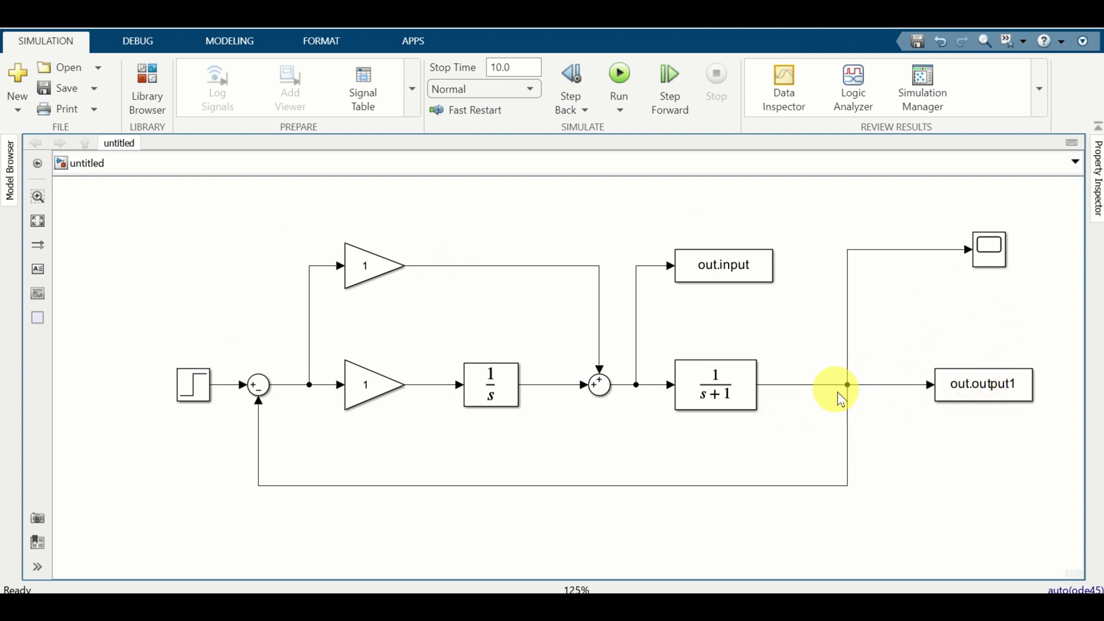
pyautogui.click(678, 406)
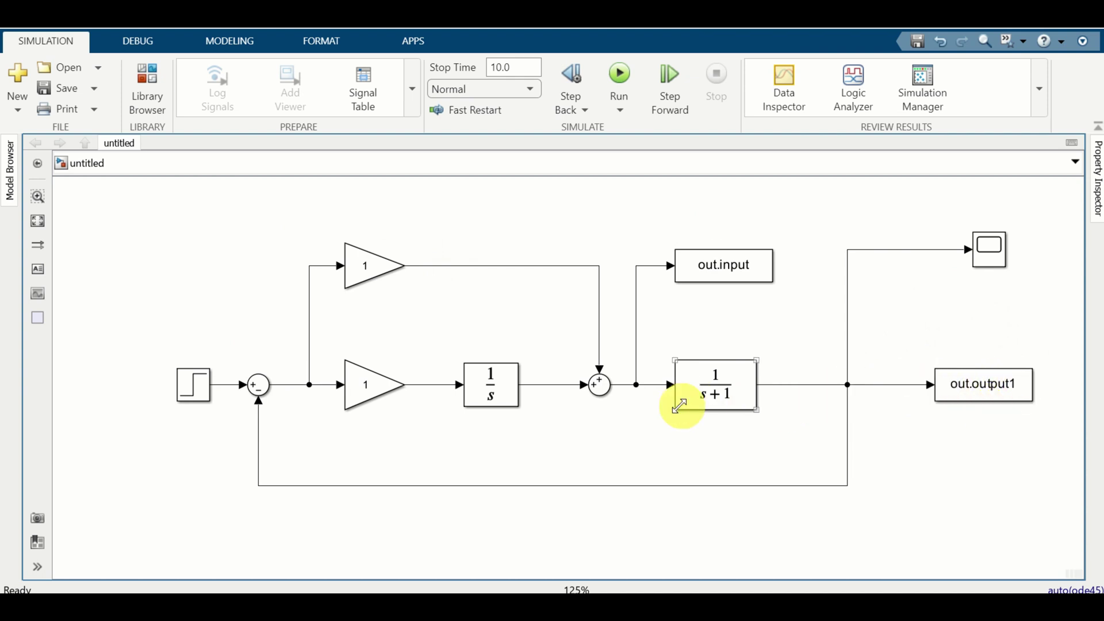
pyautogui.click(693, 262)
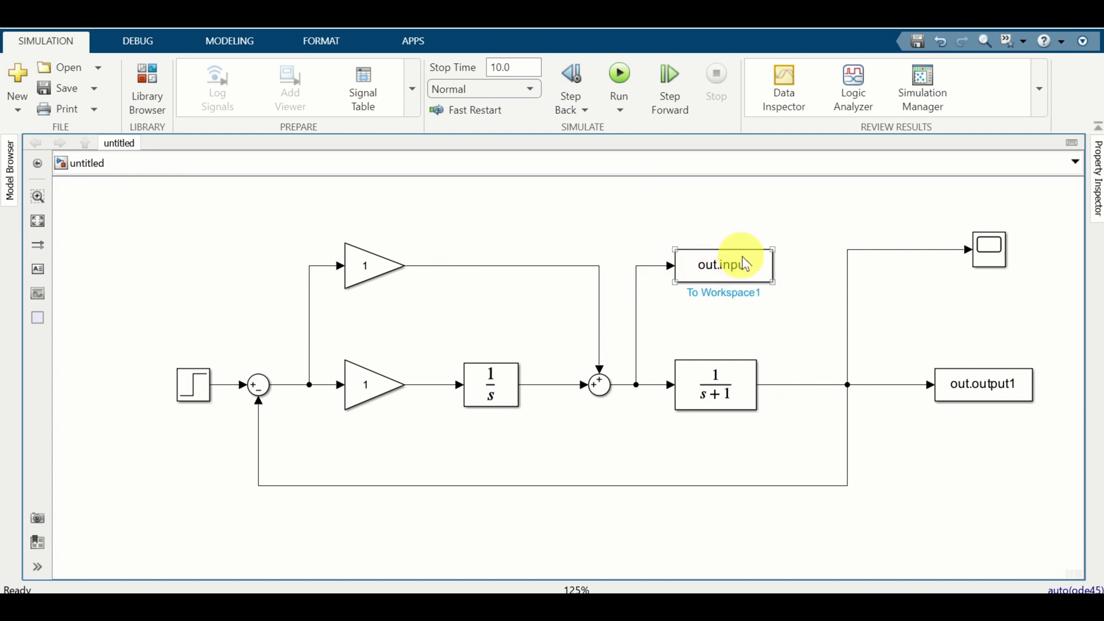
pyautogui.click(718, 207)
# - Run the 10 s simulation and switch to the MATLAB desktop
pyautogui.click(618, 78)
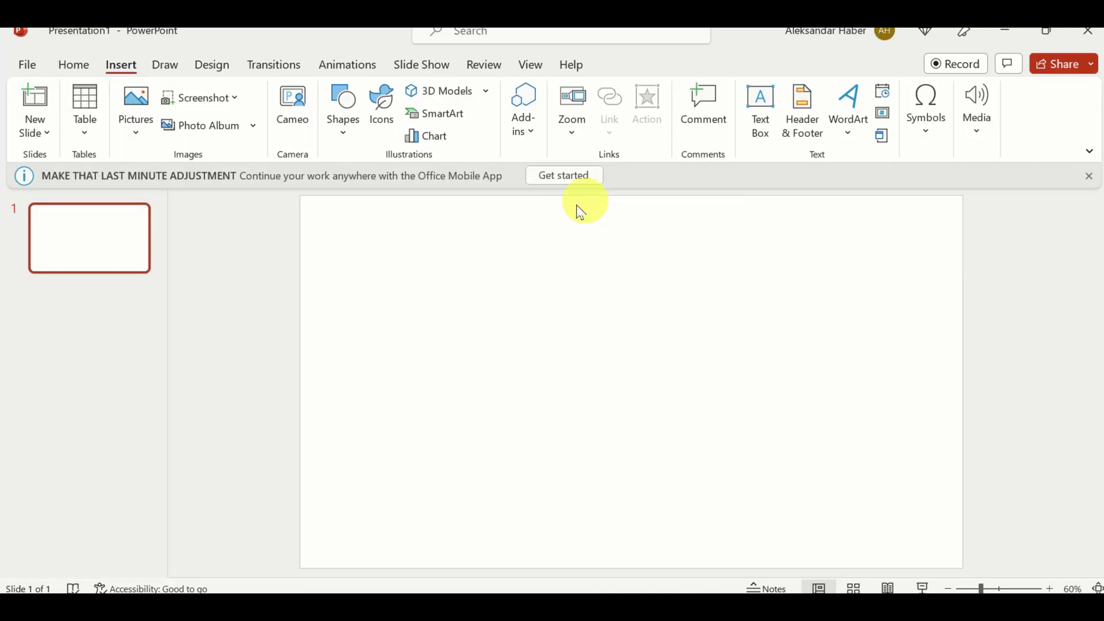
pyautogui.hotkey('alt', 'Tab')
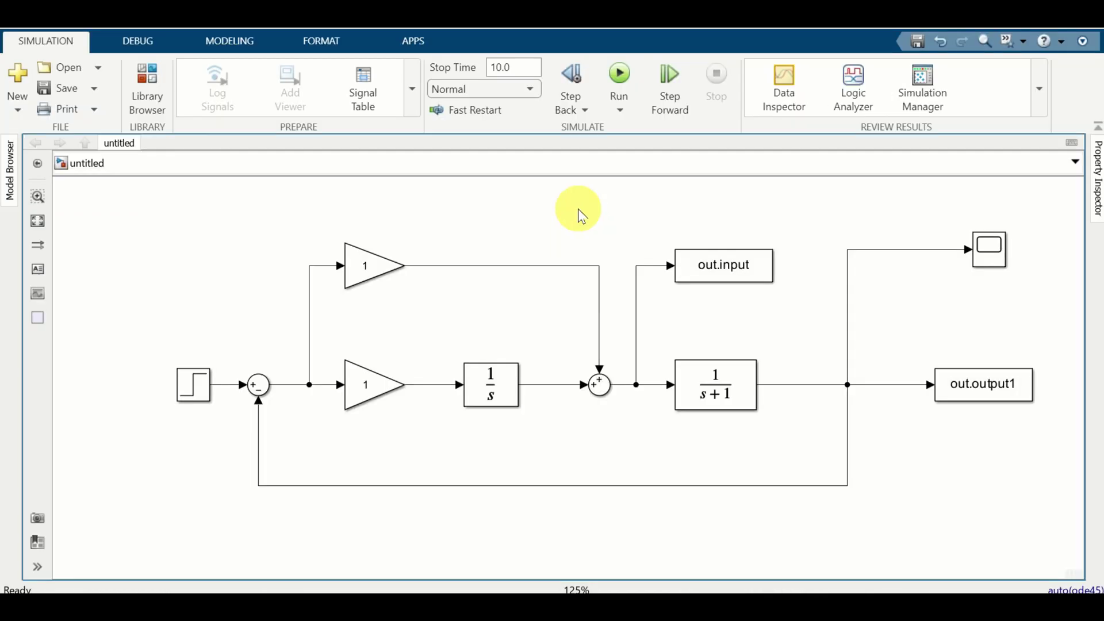
pyautogui.hotkey('alt', 'Tab')
pyautogui.hotkey('alt', 'Tab')
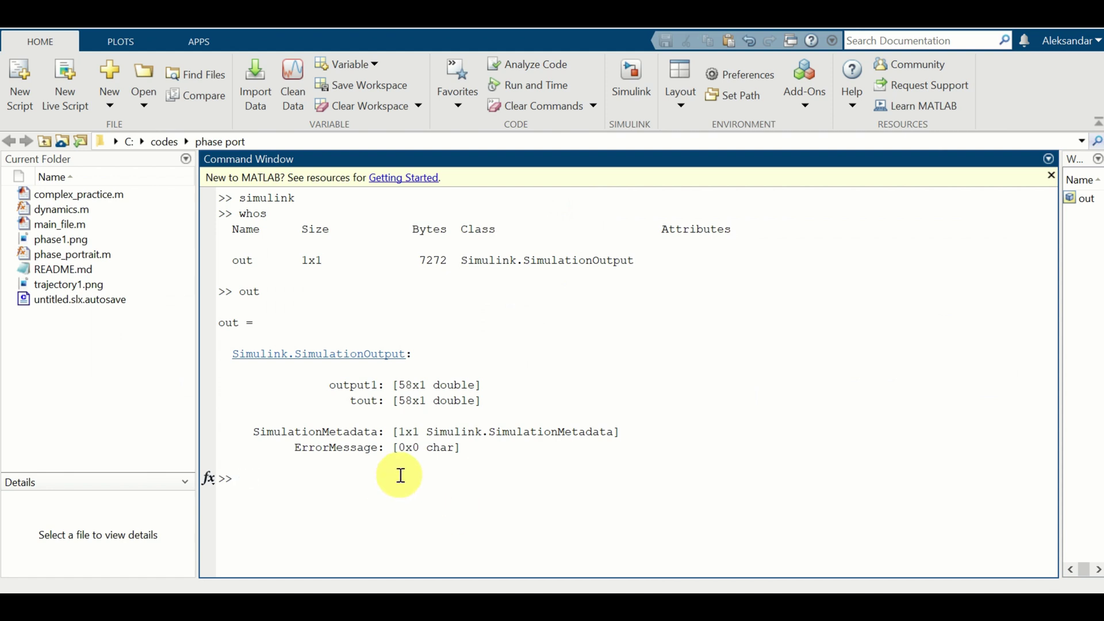
# - List the workspace variables with whos and display the out structure
pyautogui.press('Return')
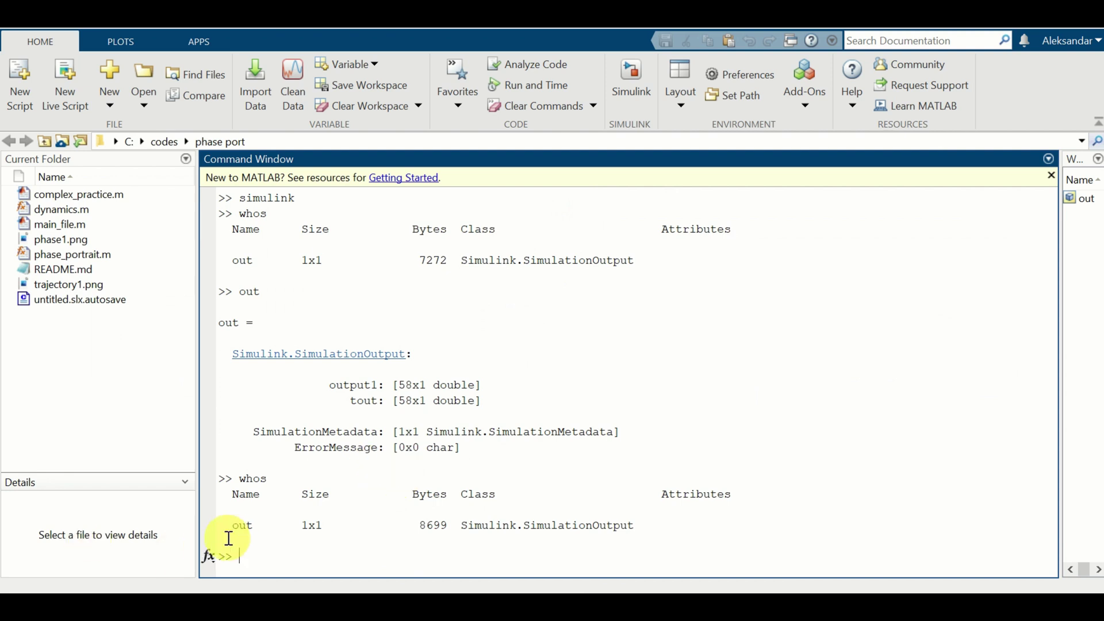
pyautogui.write('out')
pyautogui.press('Return')
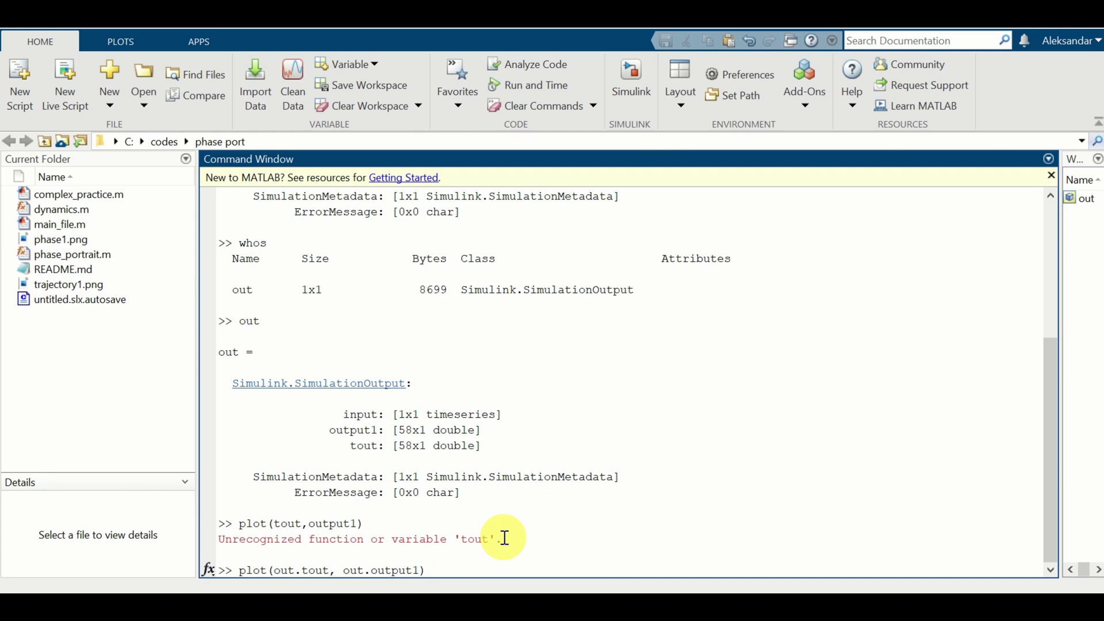
# - Plot out.output1 against out.tout, then return to the Simulink model
pyautogui.press('Return')
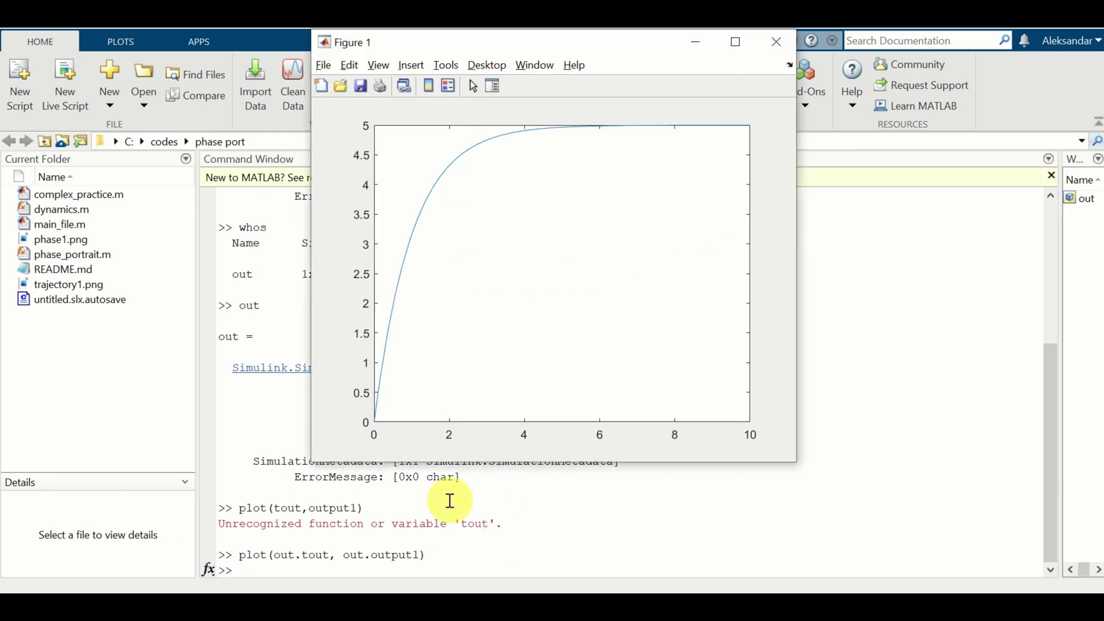
pyautogui.click(284, 563)
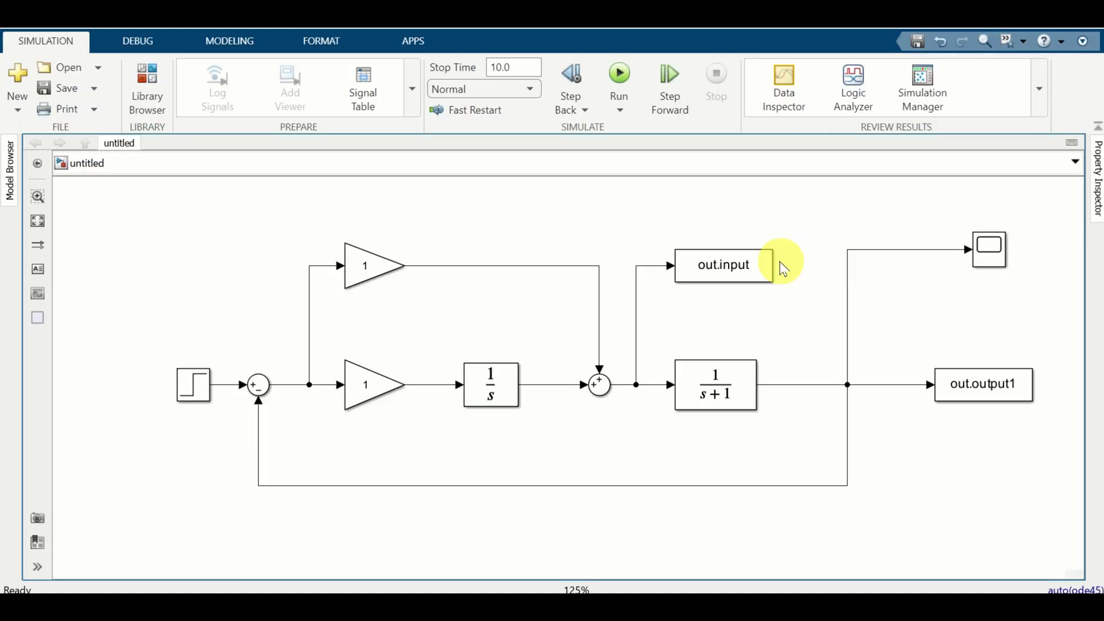
pyautogui.click(739, 273)
pyautogui.click(614, 271)
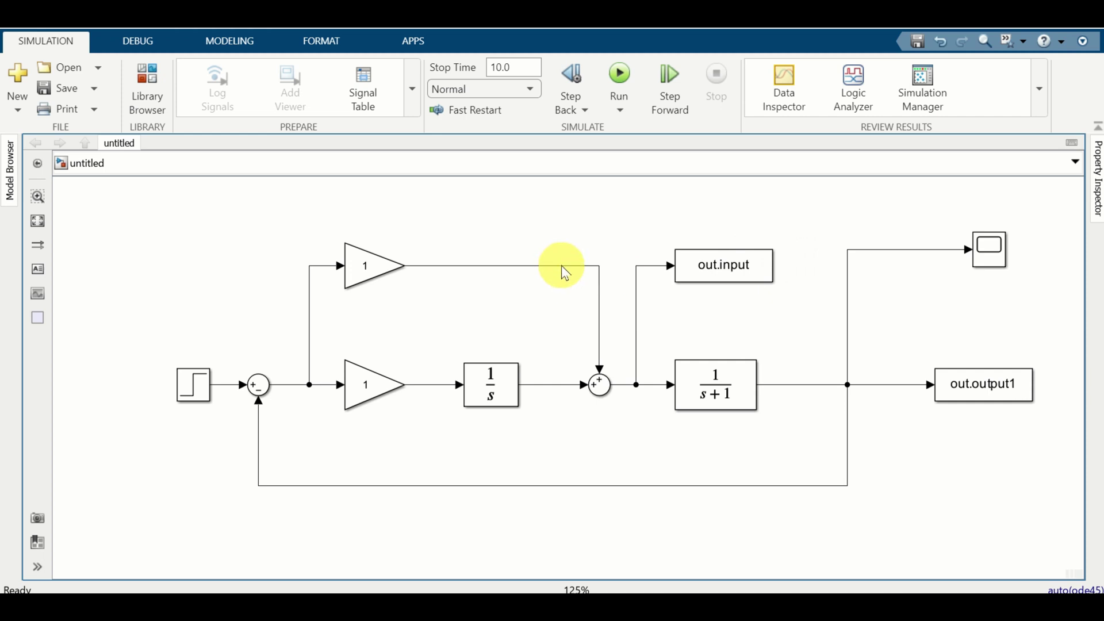
# - Set the Step block's Final value to 1, apply and close, then rerun the simulation
pyautogui.doubleClick(196, 386)
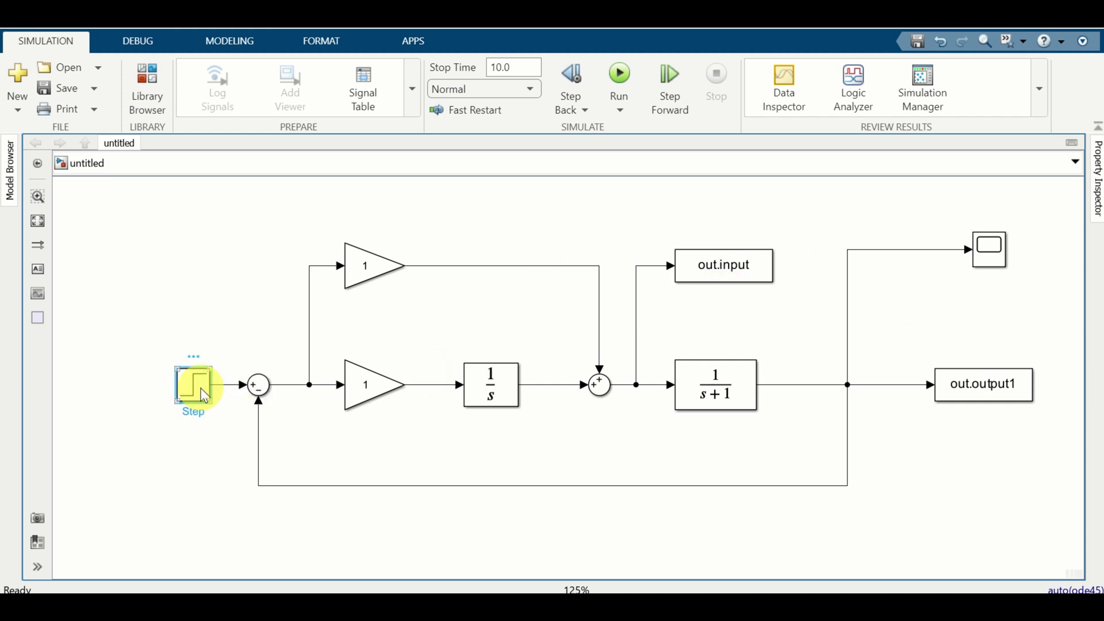
pyautogui.doubleClick(260, 415)
pyautogui.write('1')
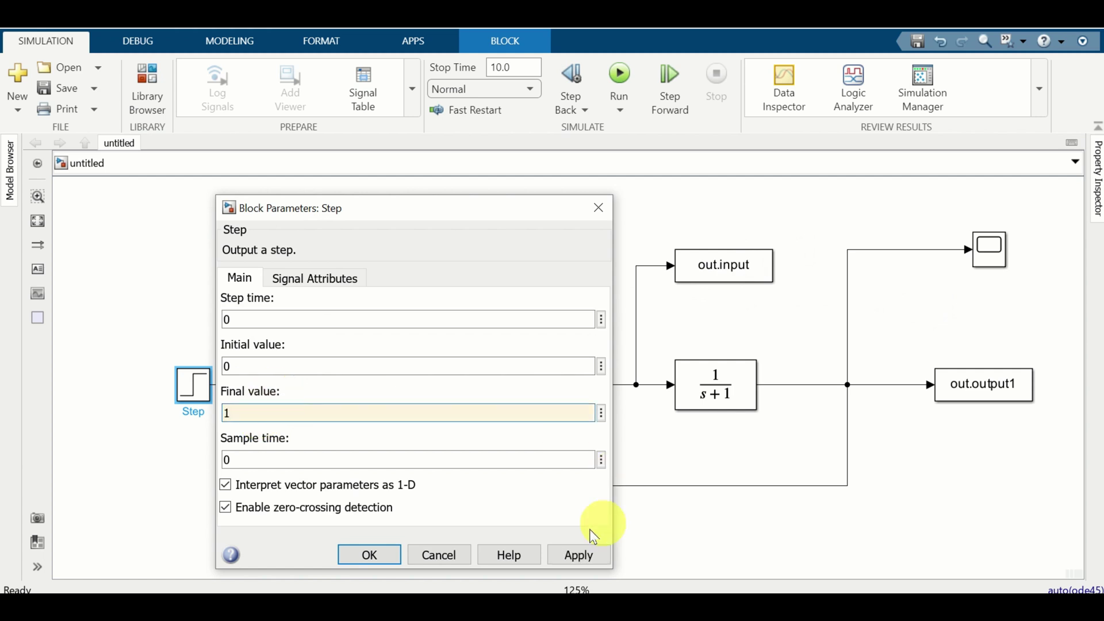
pyautogui.click(578, 555)
pyautogui.click(371, 557)
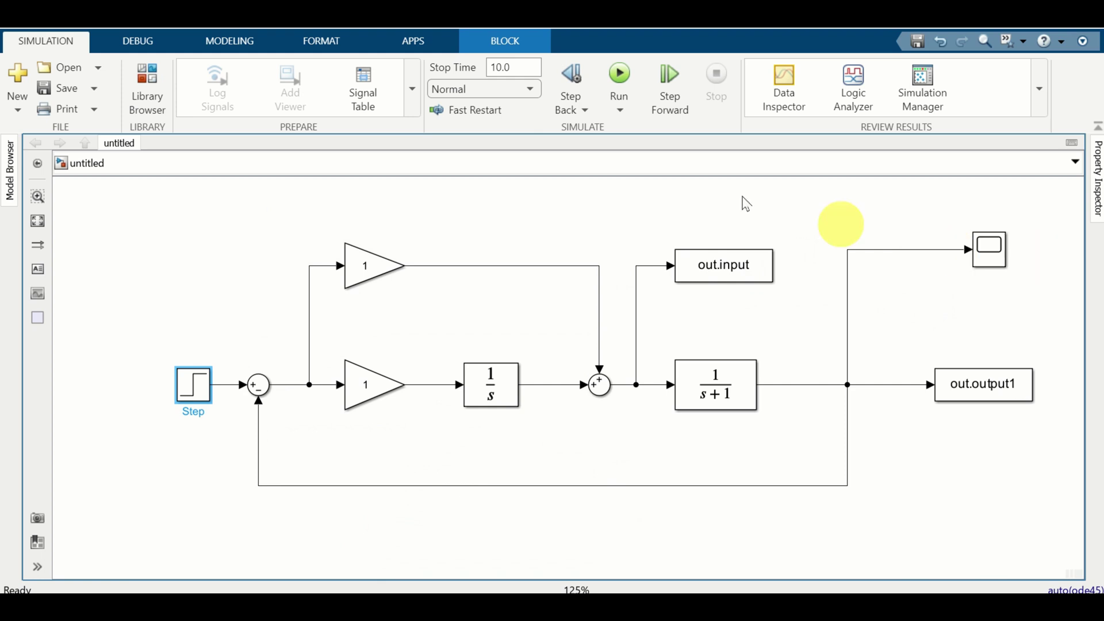
pyautogui.click(628, 86)
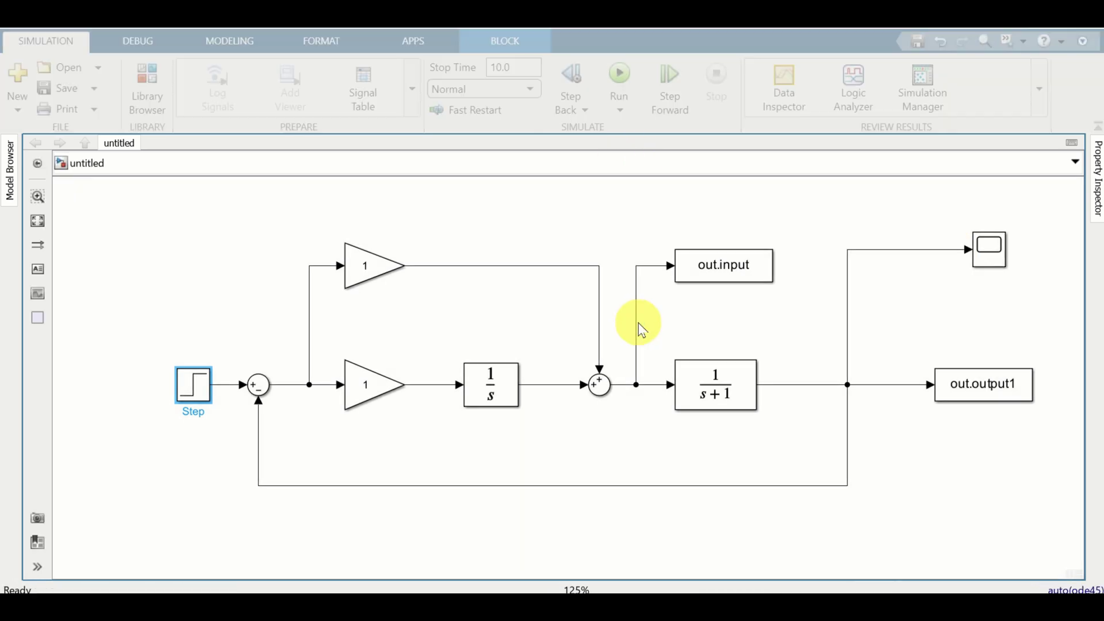
# - Open the Scope showing the response settling at 1, and move its window aside
pyautogui.click(985, 254)
pyautogui.doubleClick(987, 256)
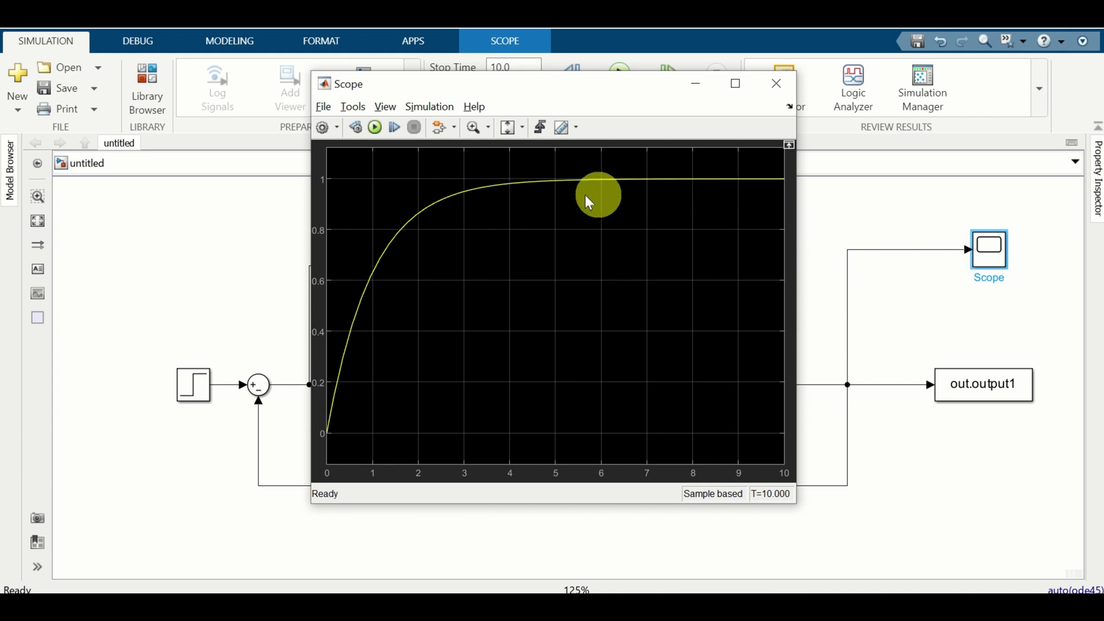
pyautogui.moveTo(501, 90); pyautogui.dragTo(730, 151)
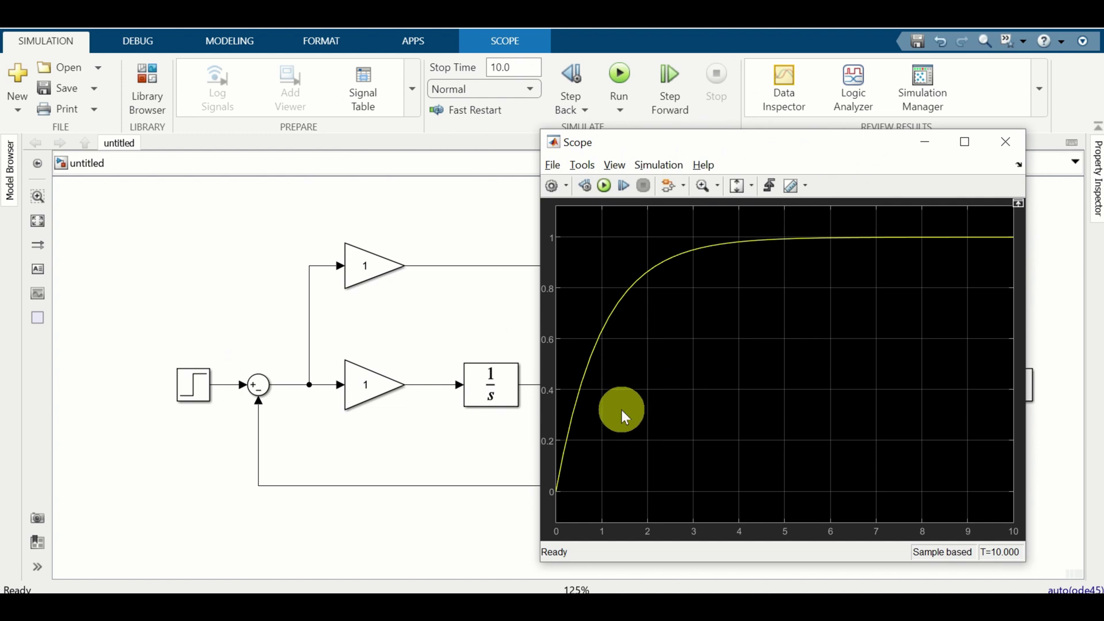
# - Close the Scope, restore the Step block's final value to 5, and rerun the simulation
pyautogui.click(1005, 154)
pyautogui.doubleClick(207, 394)
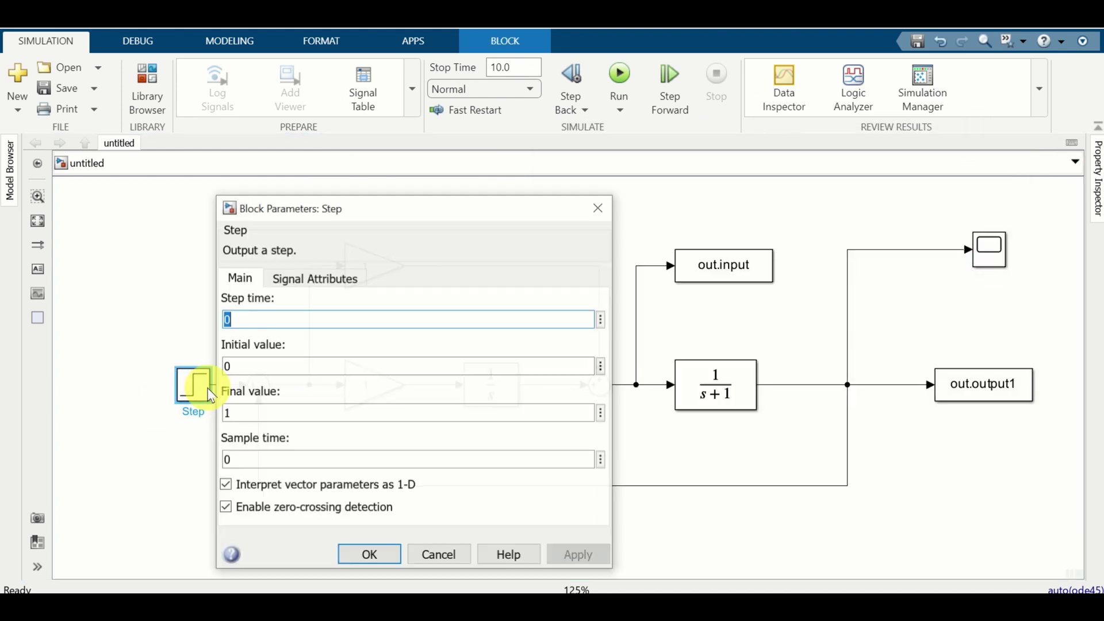
pyautogui.doubleClick(271, 412)
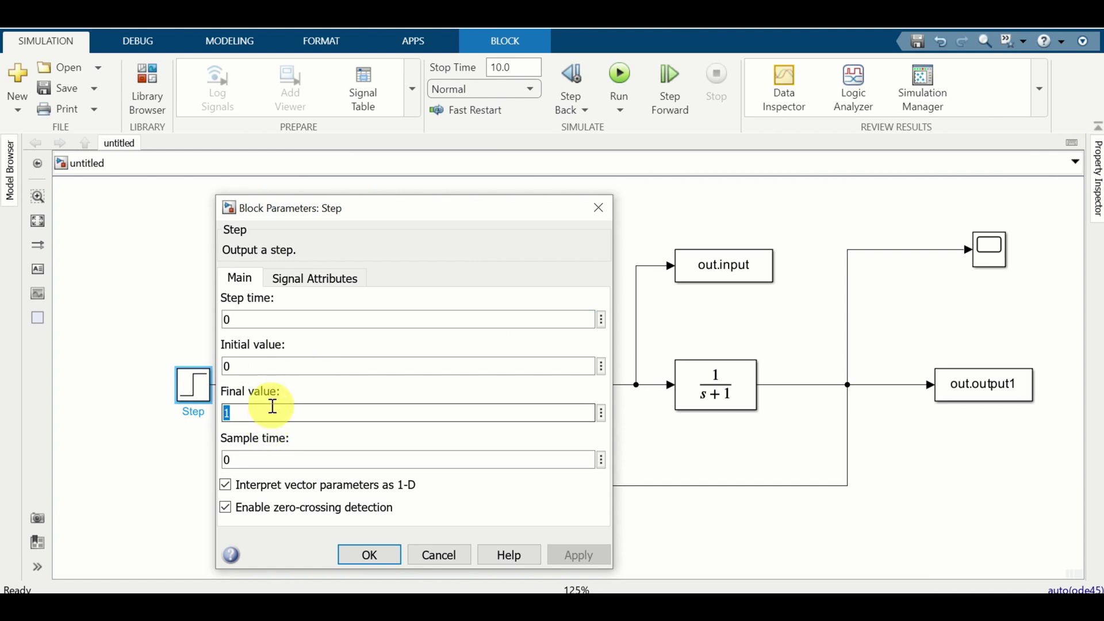
pyautogui.write('5')
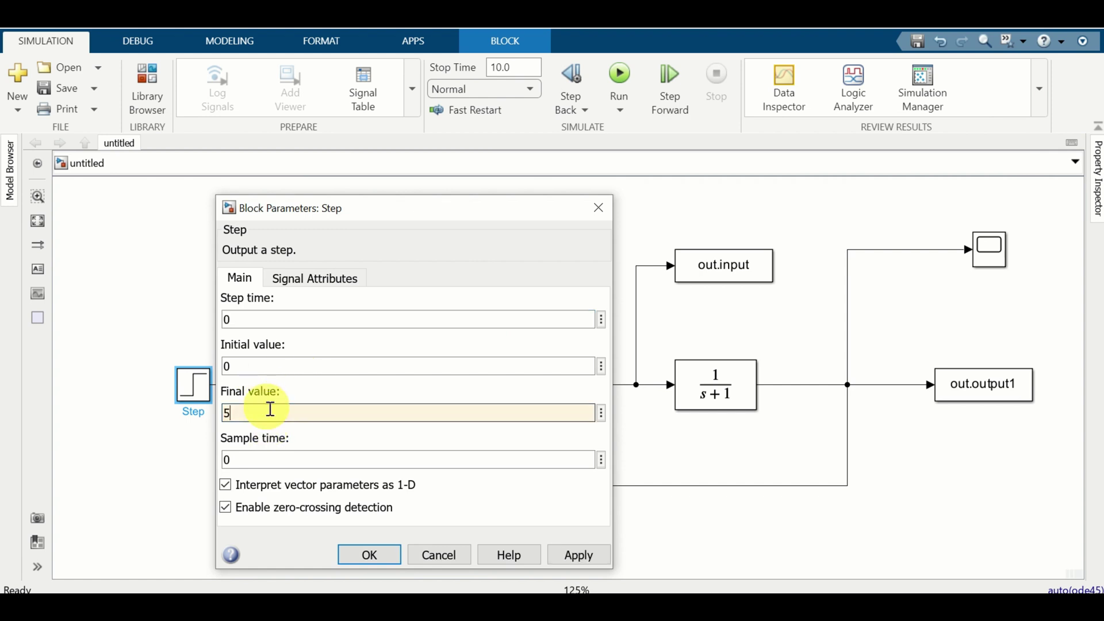
pyautogui.click(378, 560)
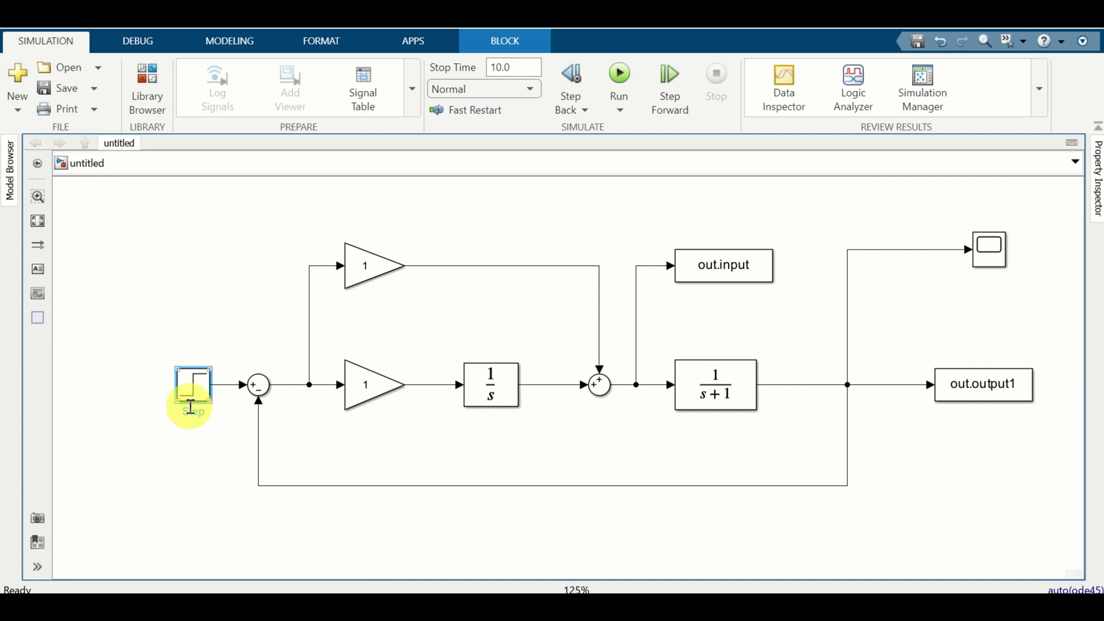
pyautogui.click(620, 75)
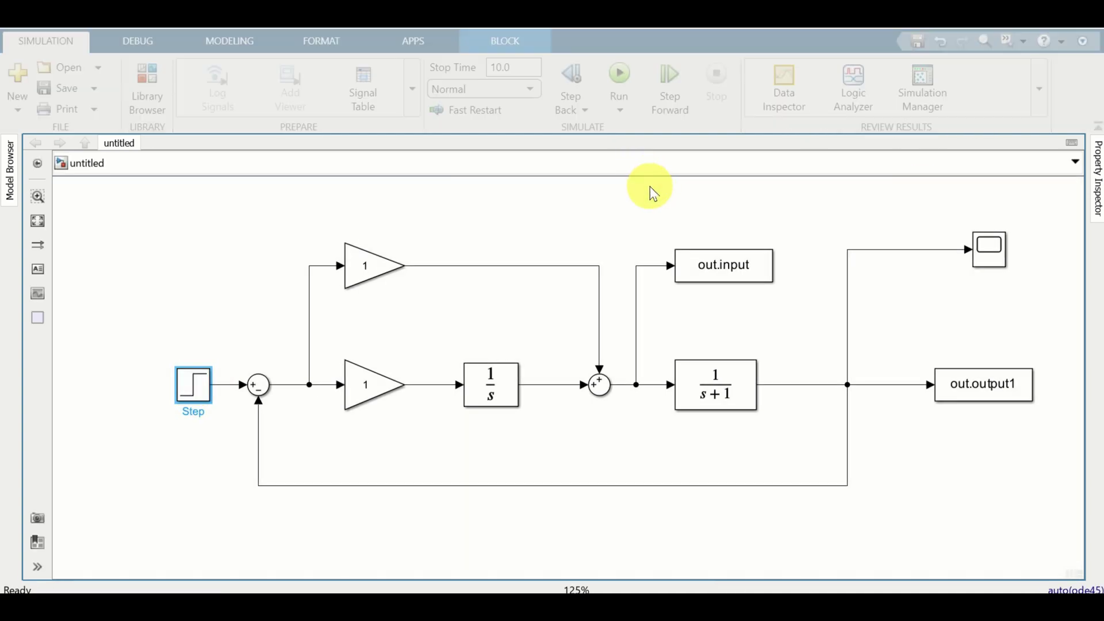
# - Open the Scope to inspect the step response with final value 5
pyautogui.doubleClick(990, 250)
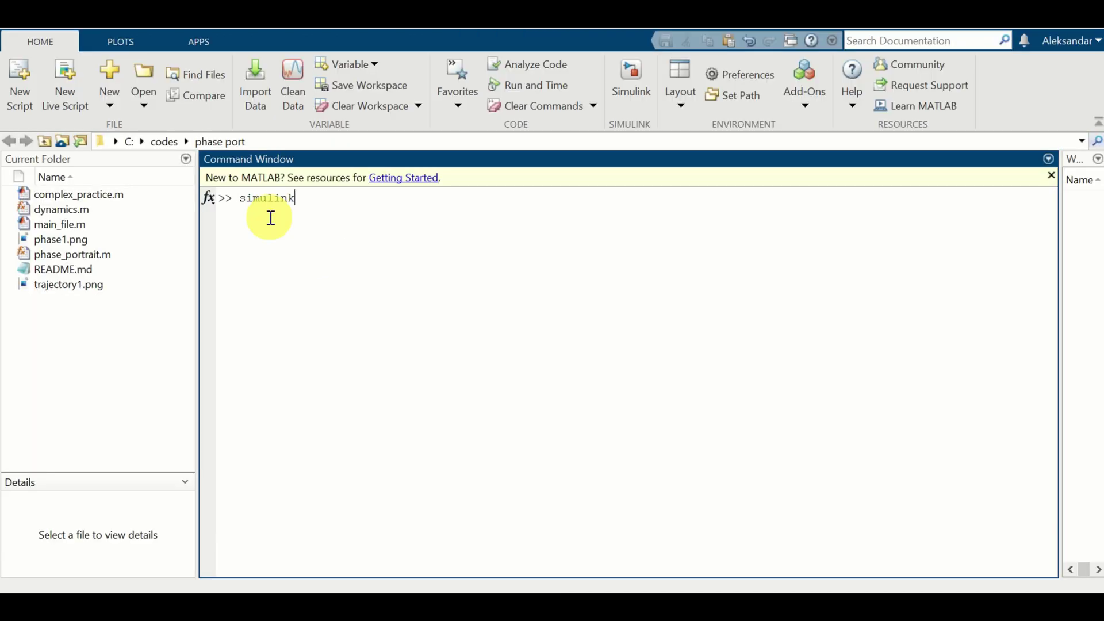
# - Launch Simulink with the simulink command, create a Blank Model, and maximize its window
pyautogui.press('Return')
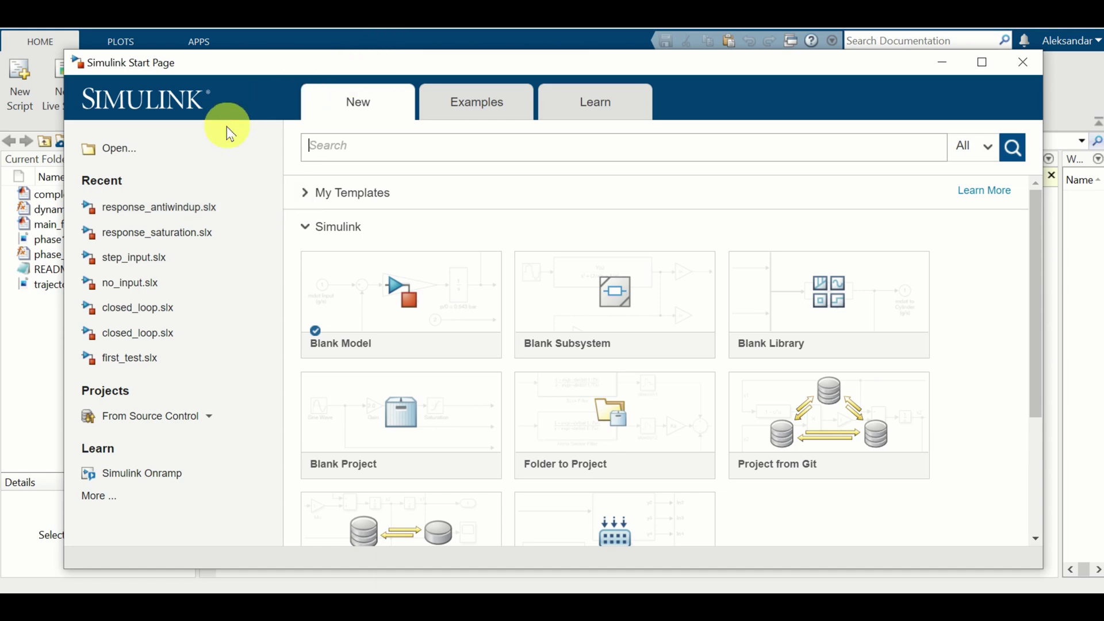
pyautogui.moveTo(365, 287)
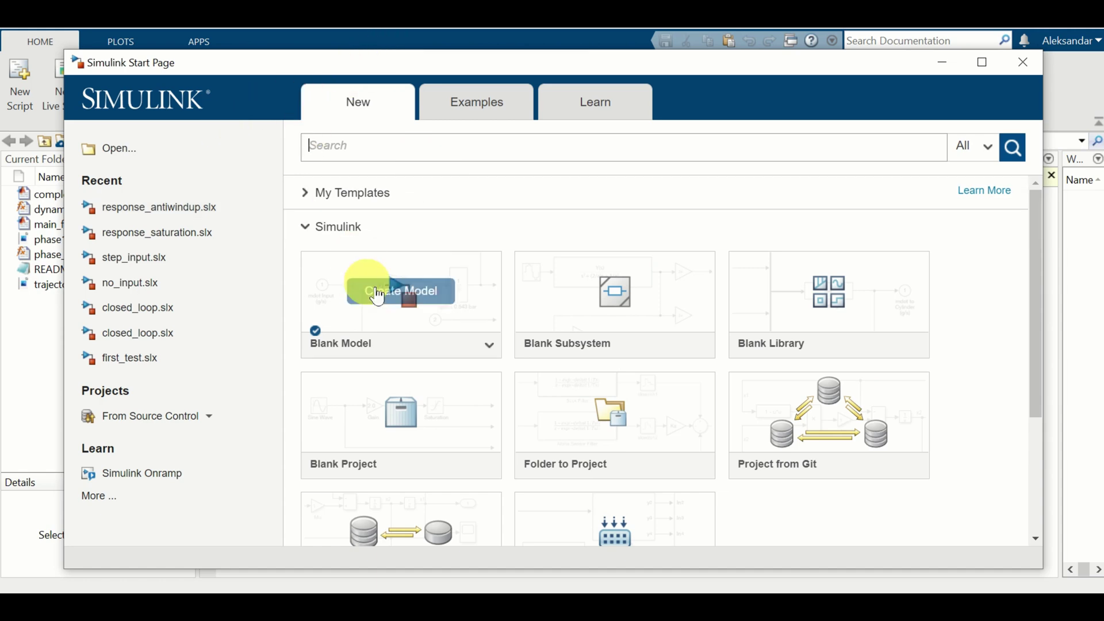
pyautogui.click(415, 313)
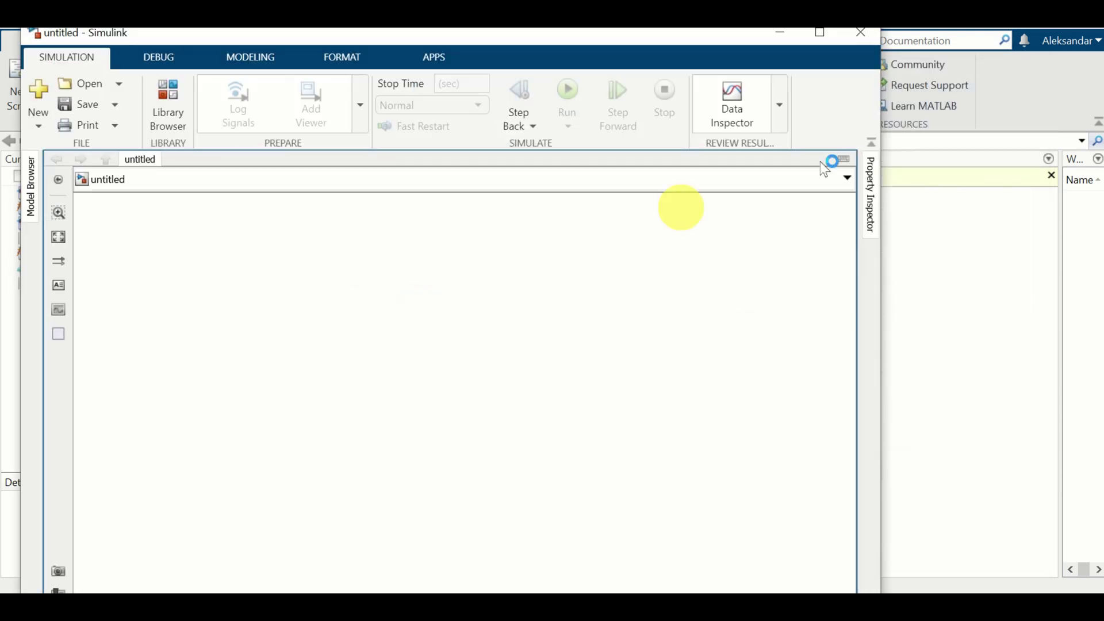
pyautogui.click(824, 36)
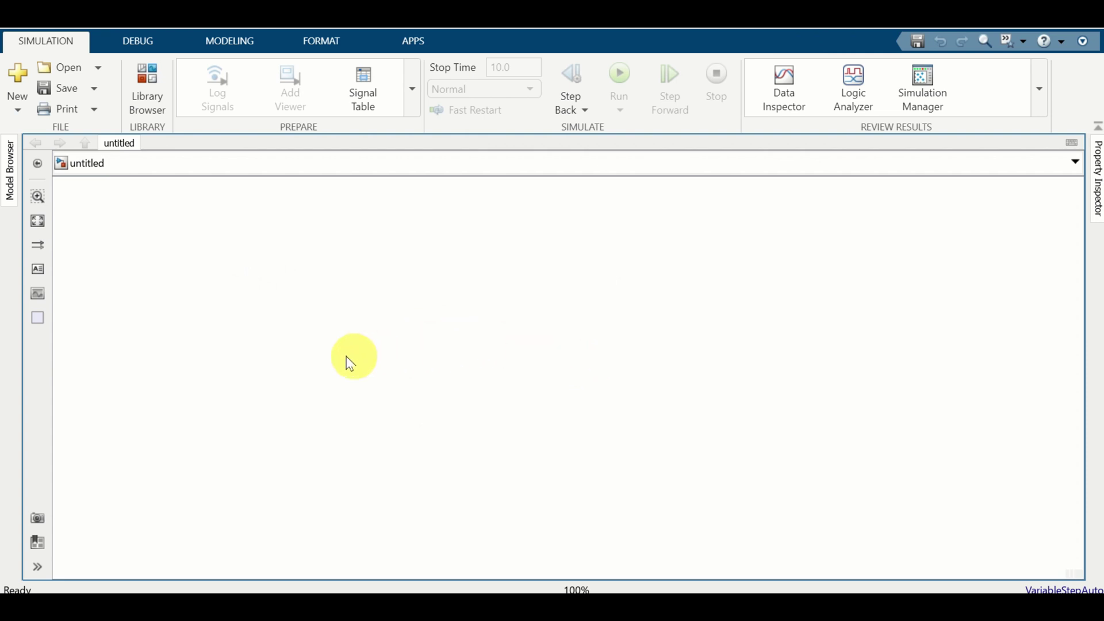
# - Insert a Transfer Fcn block via the 'tra' search, enlarge it, and set its denominator to [1 2]
pyautogui.doubleClick(637, 340)
pyautogui.write('t')
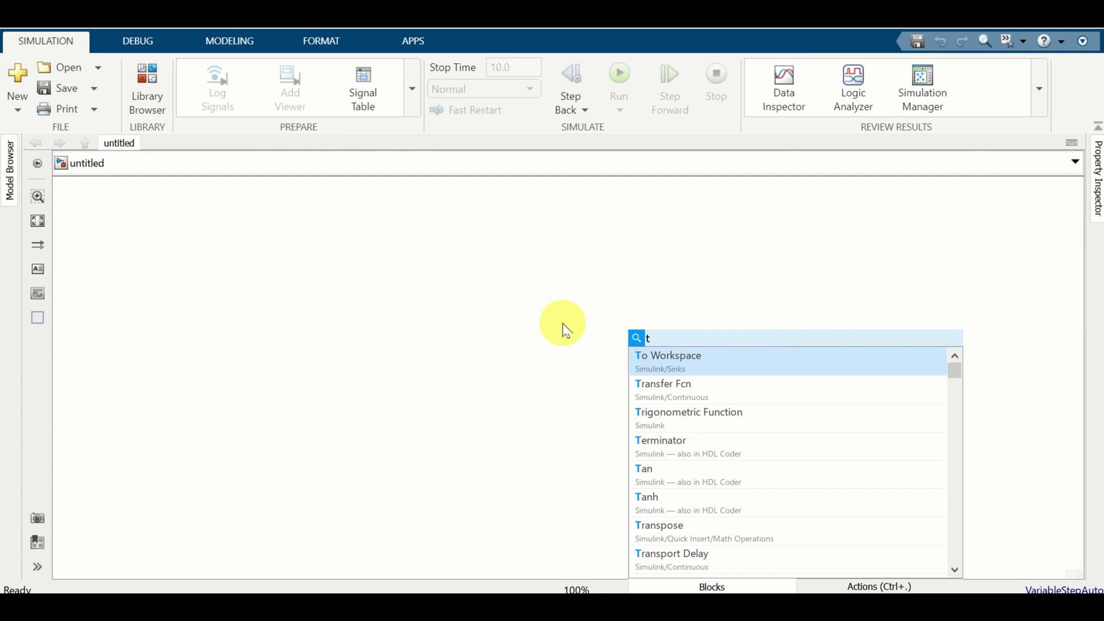
pyautogui.write('ra')
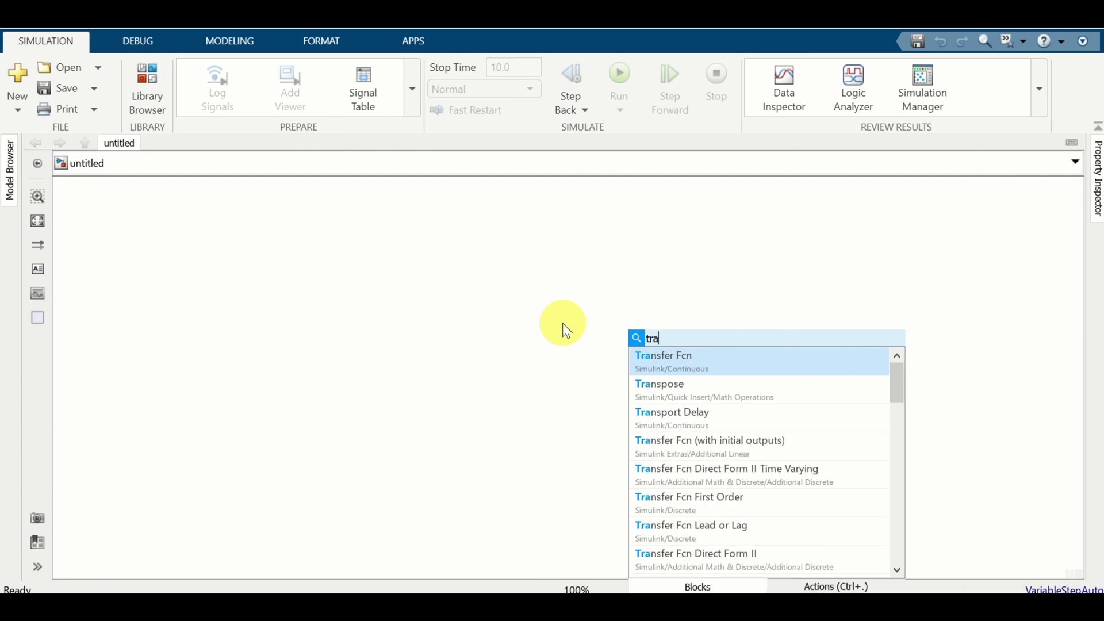
pyautogui.click(662, 358)
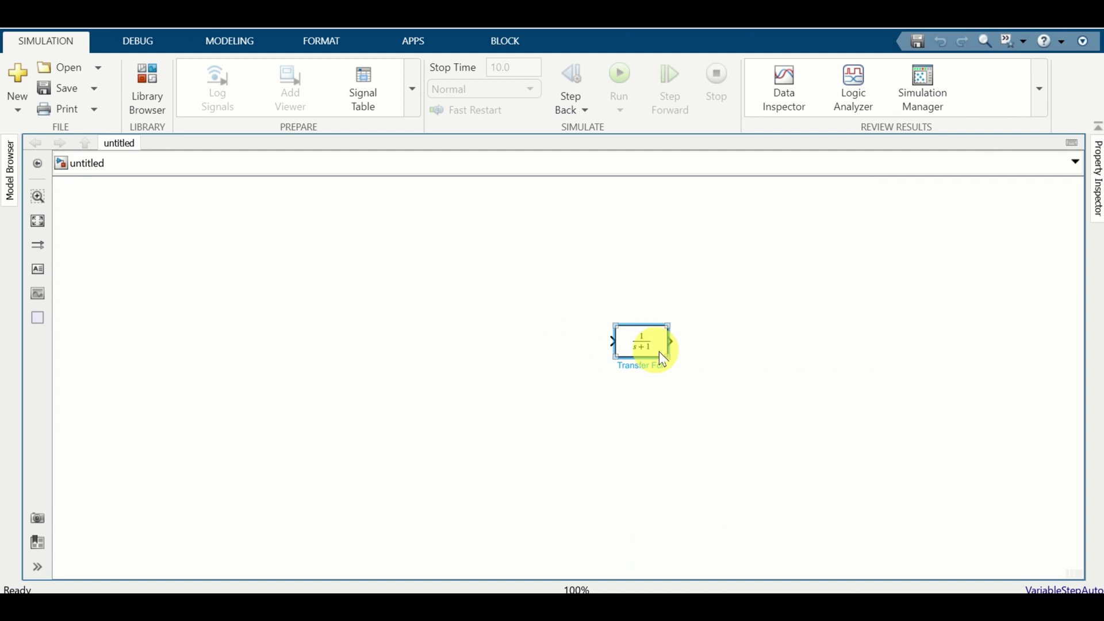
pyautogui.moveTo(670, 357); pyautogui.dragTo(708, 390)
pyautogui.doubleClick(661, 366)
pyautogui.tripleClick(742, 449)
pyautogui.press('BackSpace')
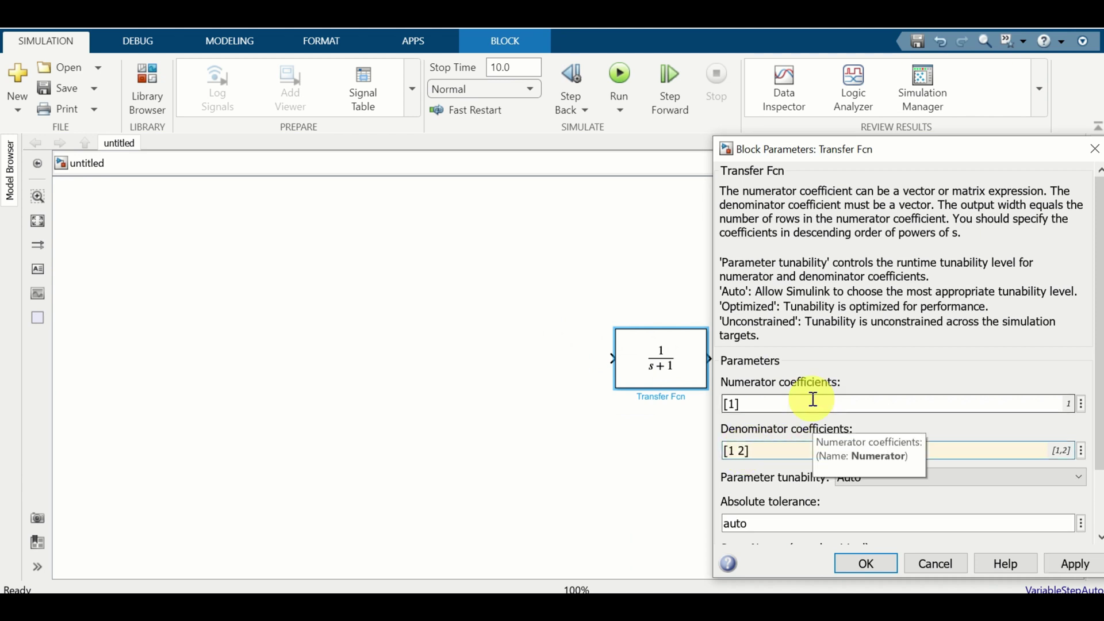
pyautogui.click(1074, 563)
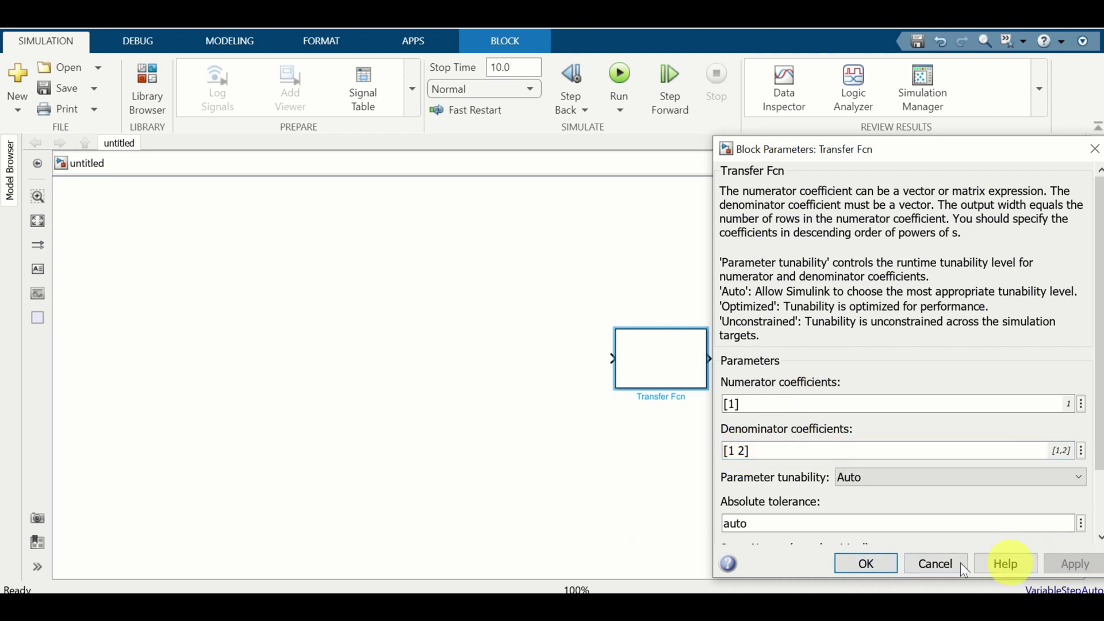
pyautogui.click(866, 571)
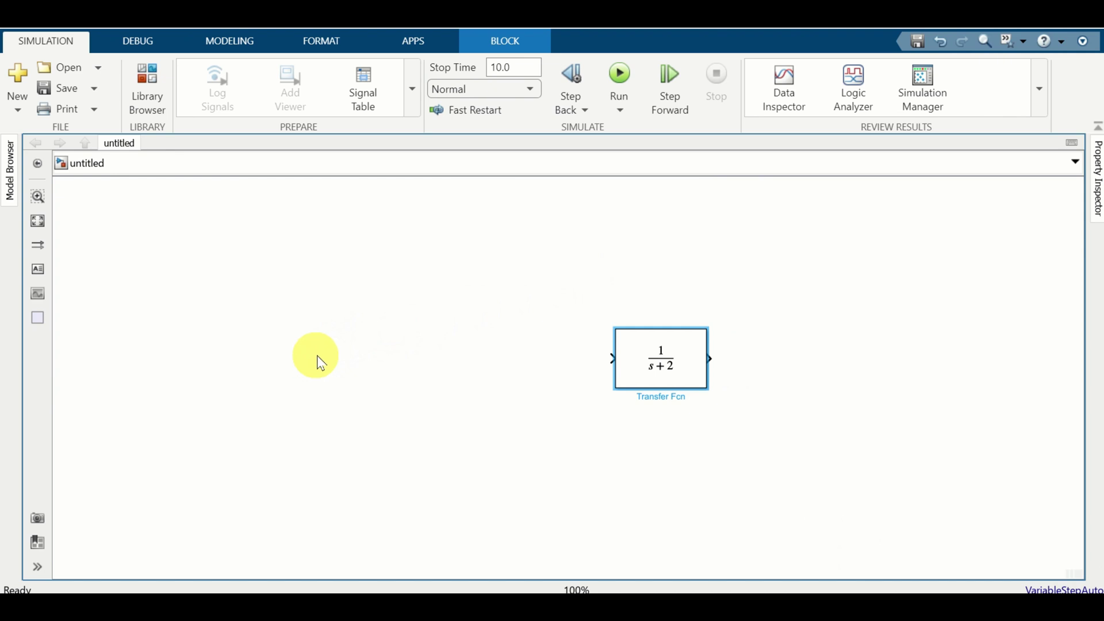
# - Insert an Integrator (1/s) block via the 'inte' search and enlarge it
pyautogui.doubleClick(316, 347)
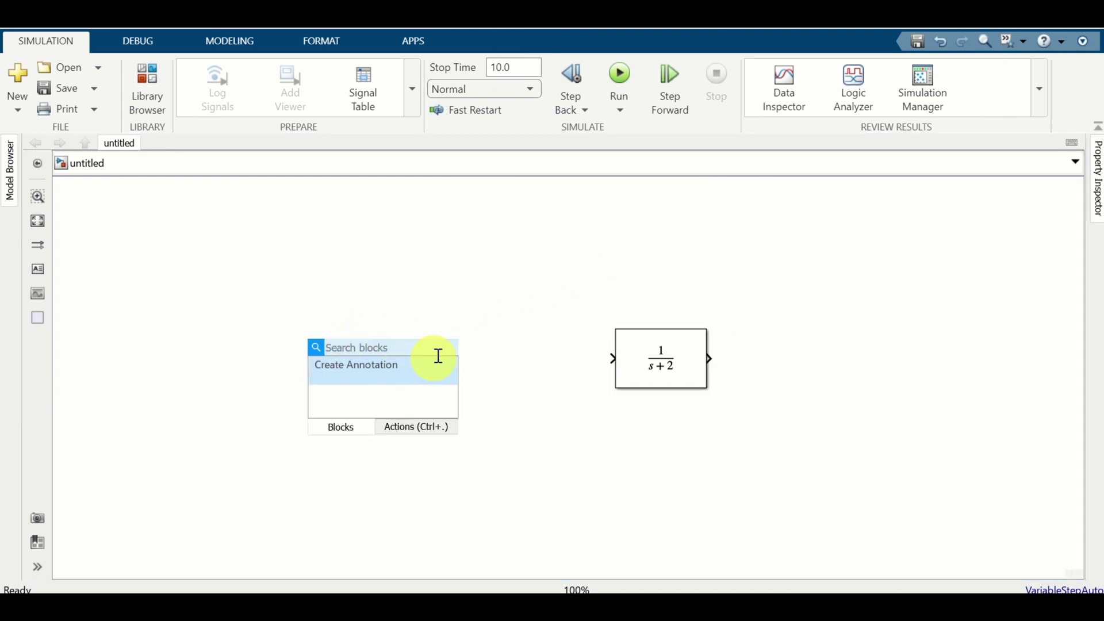
pyautogui.write('inte')
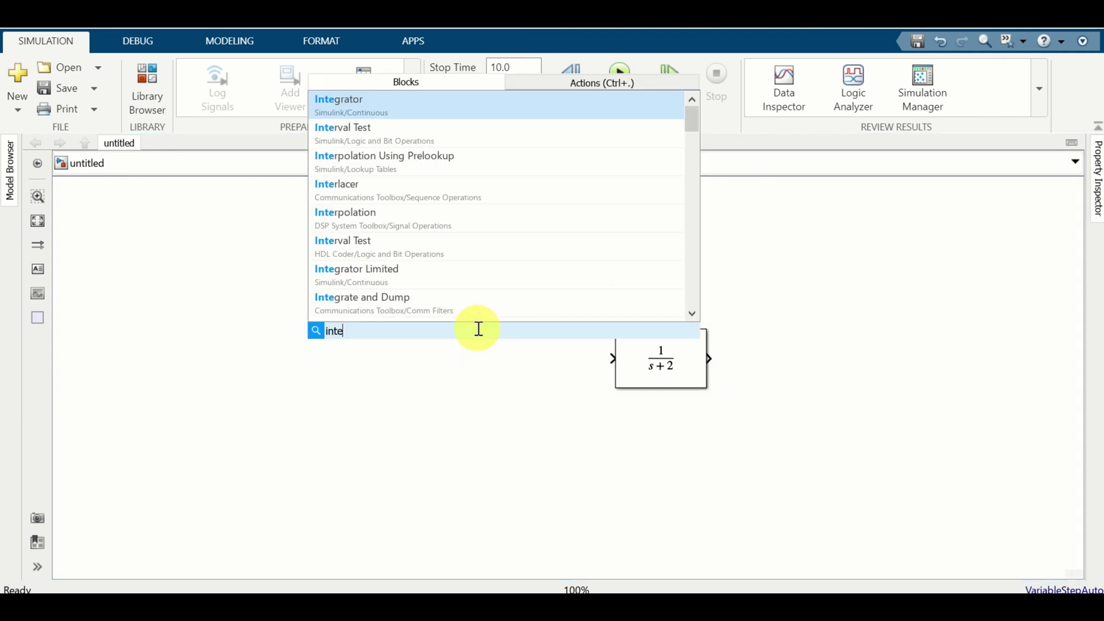
pyautogui.click(431, 109)
pyautogui.click(332, 363)
pyautogui.moveTo(333, 367); pyautogui.dragTo(423, 356)
# - Add a Gain block left of the integrator via the 'gain' search
pyautogui.doubleClick(226, 352)
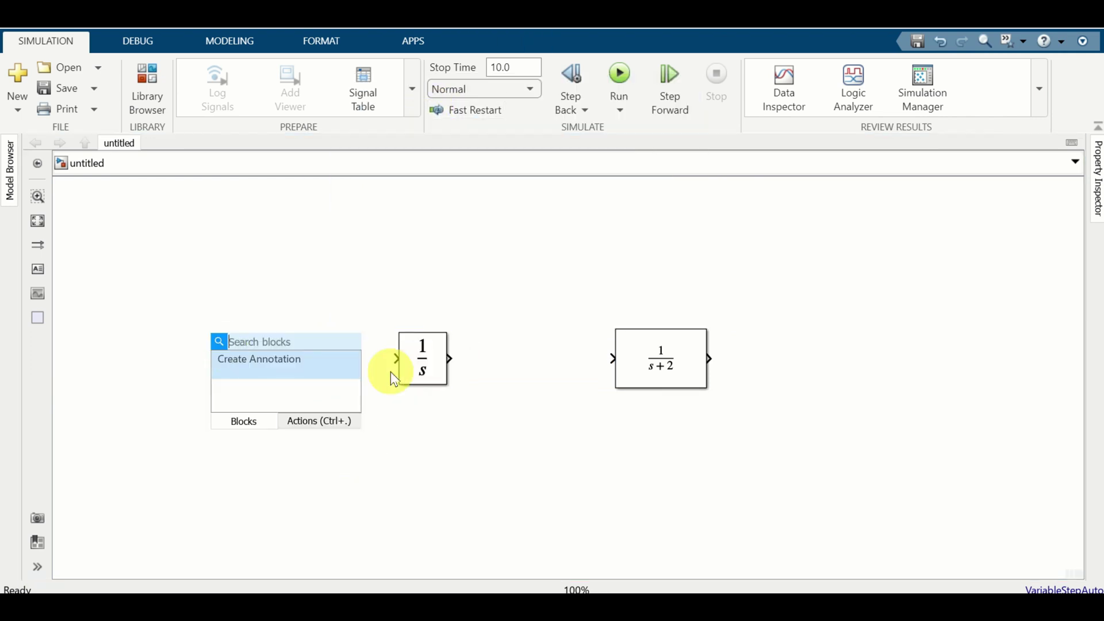
pyautogui.write('gain')
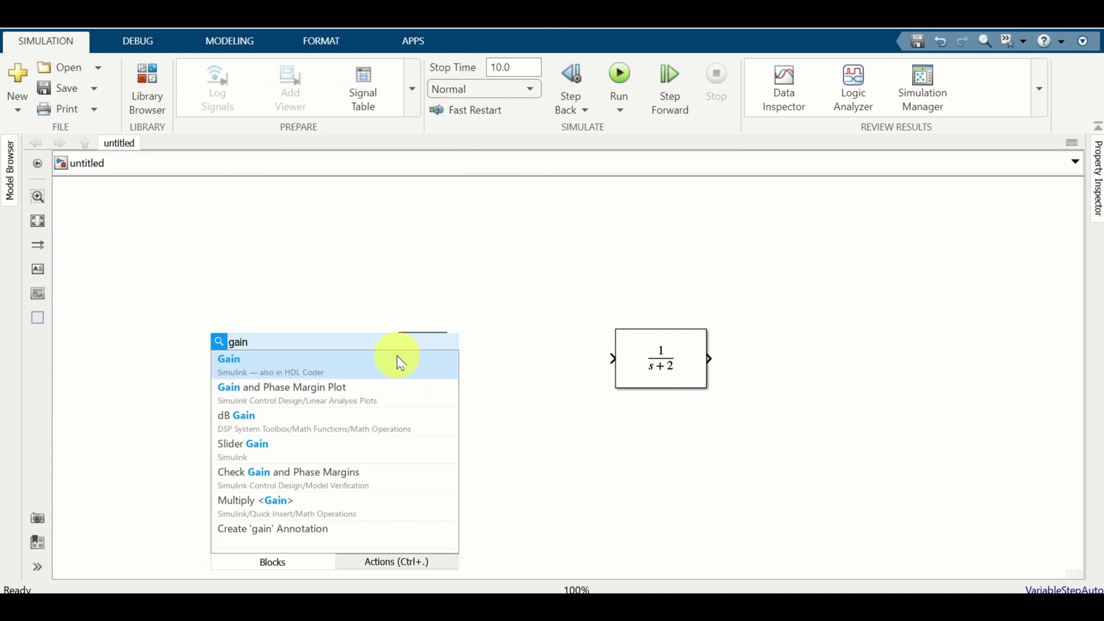
pyautogui.click(363, 372)
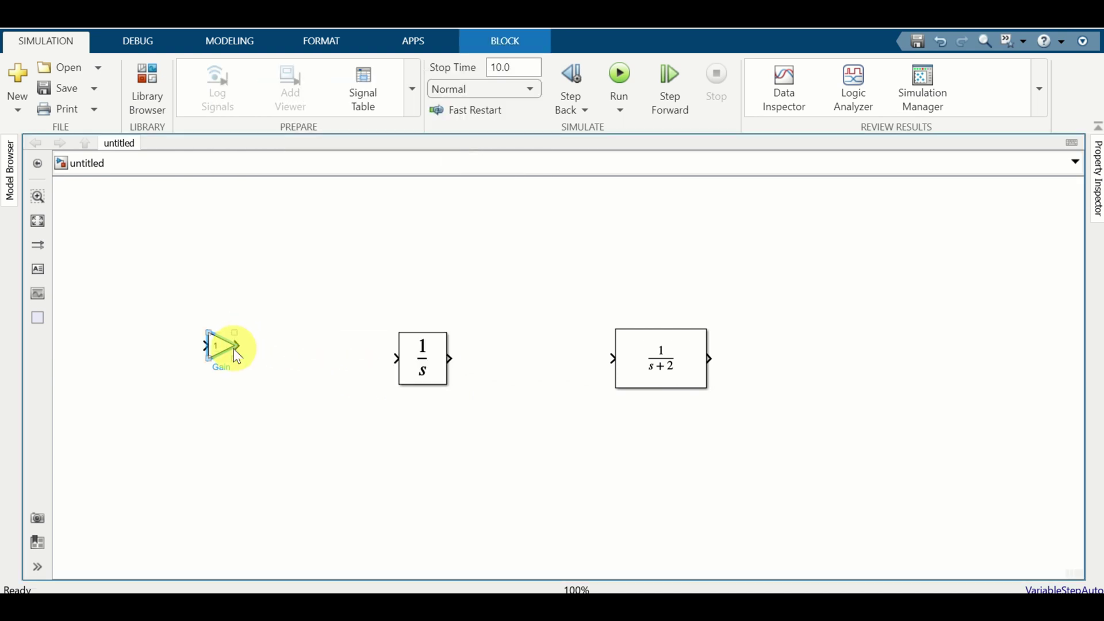
# - Enlarge the Gain block, set its gain to 2, and wire its output into the Integrator input
pyautogui.moveTo(236, 360); pyautogui.dragTo(263, 358)
pyautogui.doubleClick(259, 367)
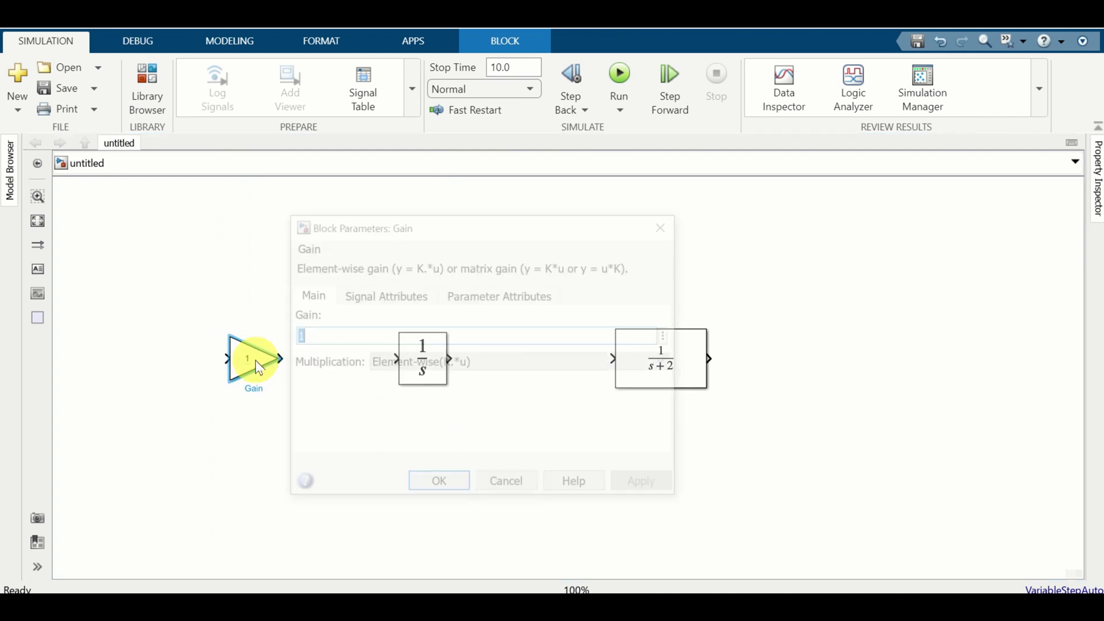
pyautogui.write('2')
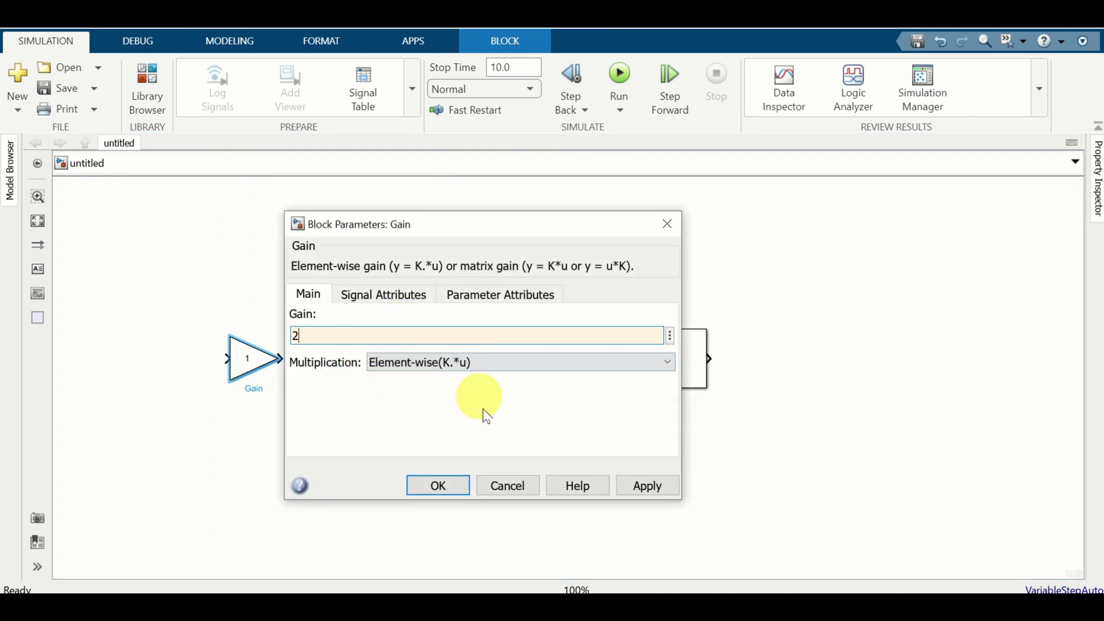
pyautogui.click(650, 488)
pyautogui.click(454, 485)
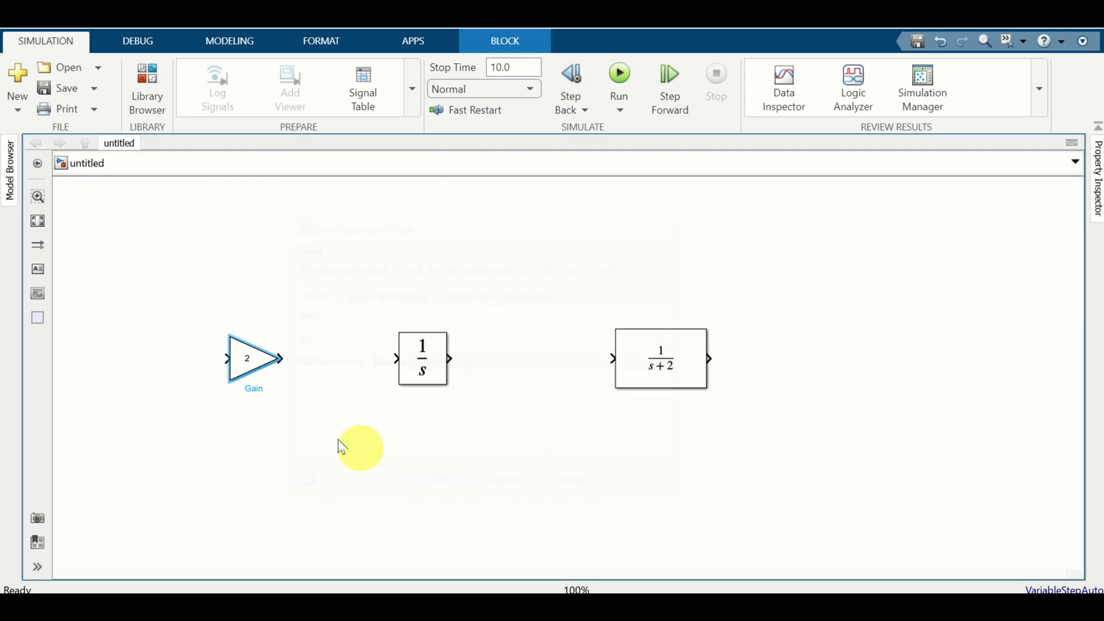
pyautogui.moveTo(282, 358); pyautogui.dragTo(396, 358)
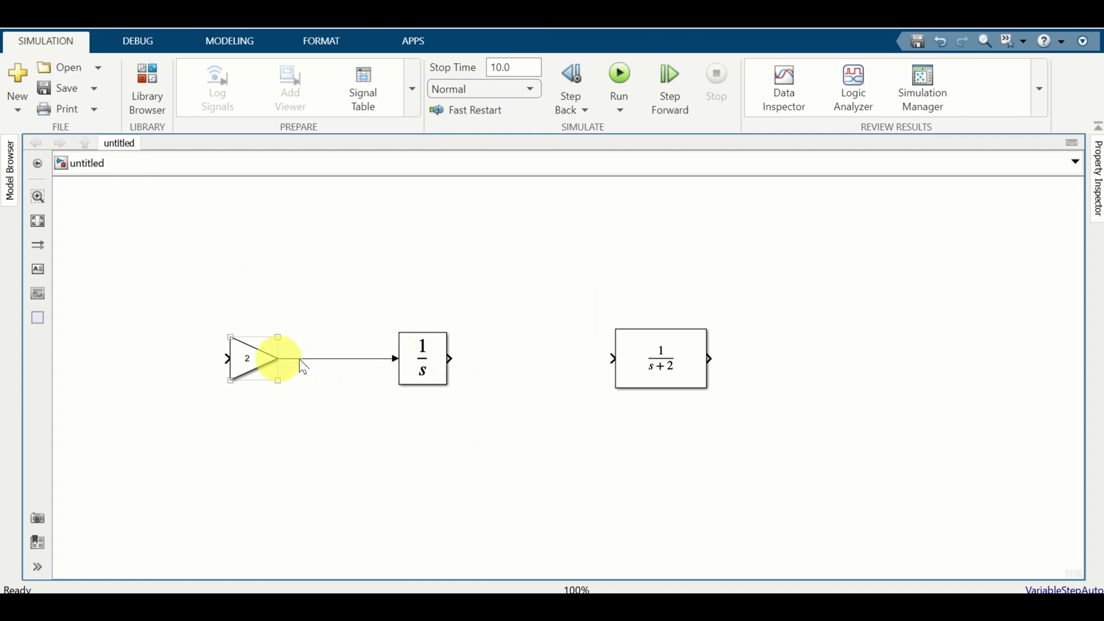
pyautogui.doubleClick(511, 359)
# - Insert a Sum block with signs ++ after the integrator and feed the 1/s output into it
pyautogui.write('sum')
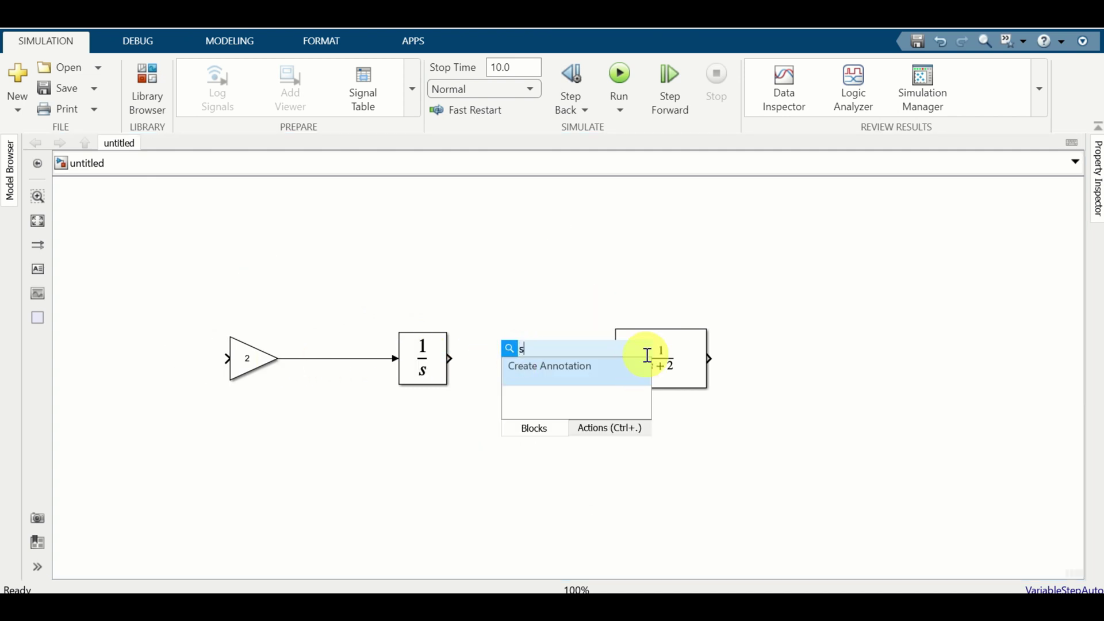
pyautogui.click(655, 114)
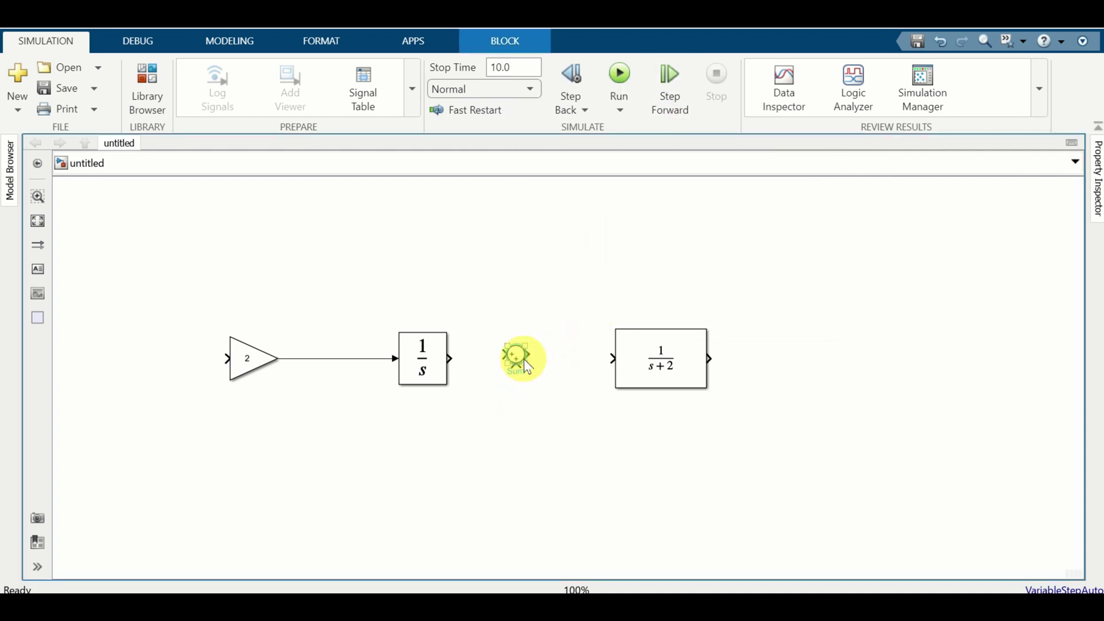
pyautogui.moveTo(525, 361); pyautogui.dragTo(543, 372)
pyautogui.doubleClick(533, 364)
pyautogui.moveTo(565, 372); pyautogui.dragTo(647, 367)
pyautogui.click(586, 374)
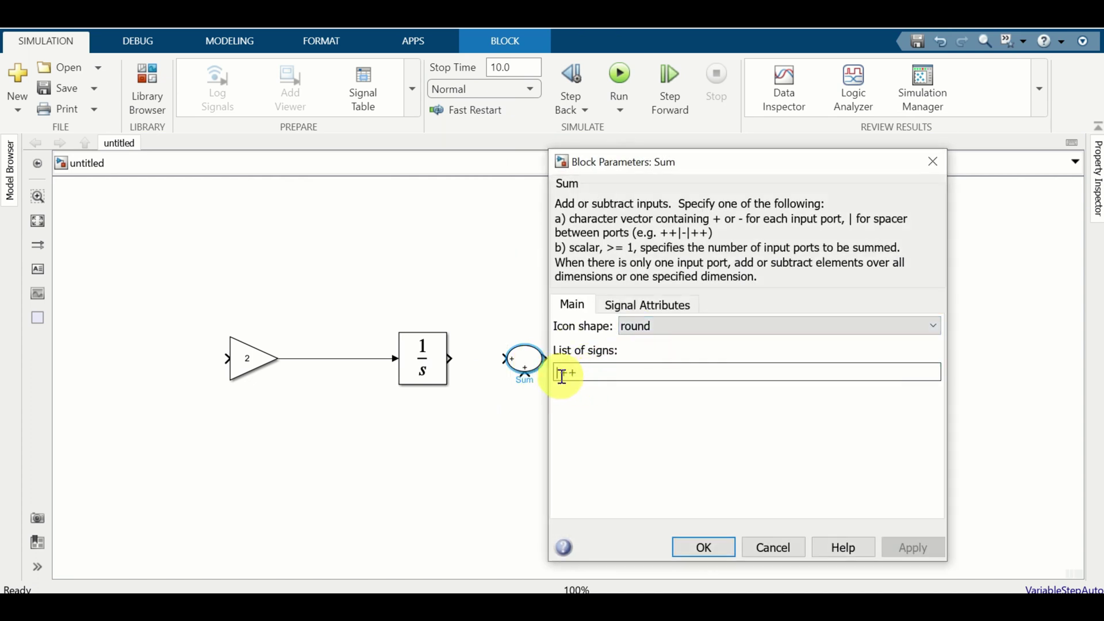
pyautogui.press('Delete')
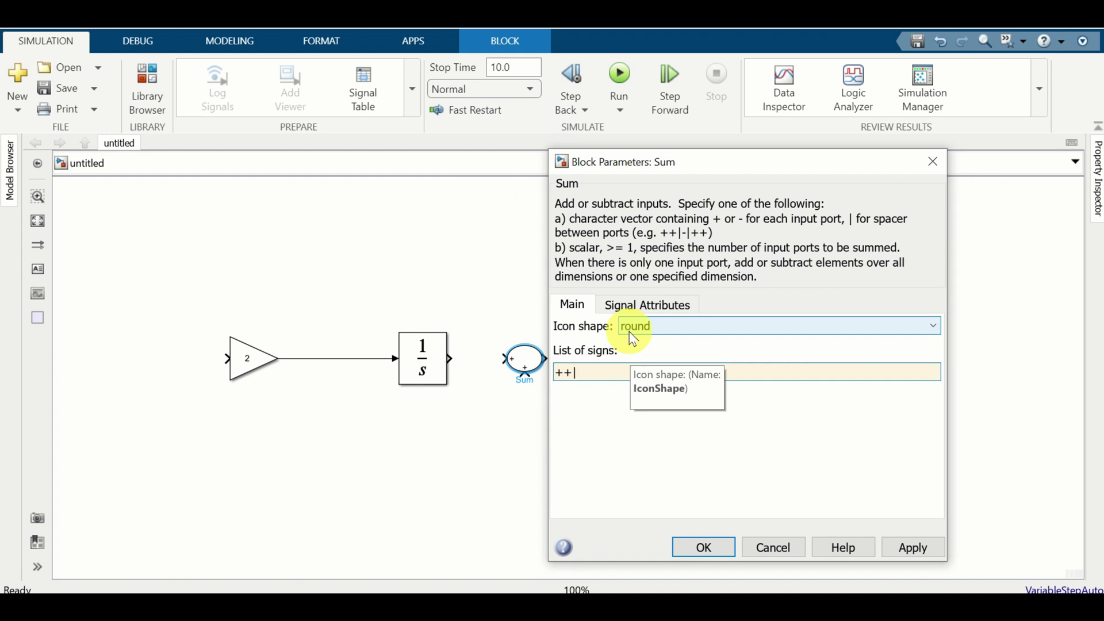
pyautogui.click(719, 547)
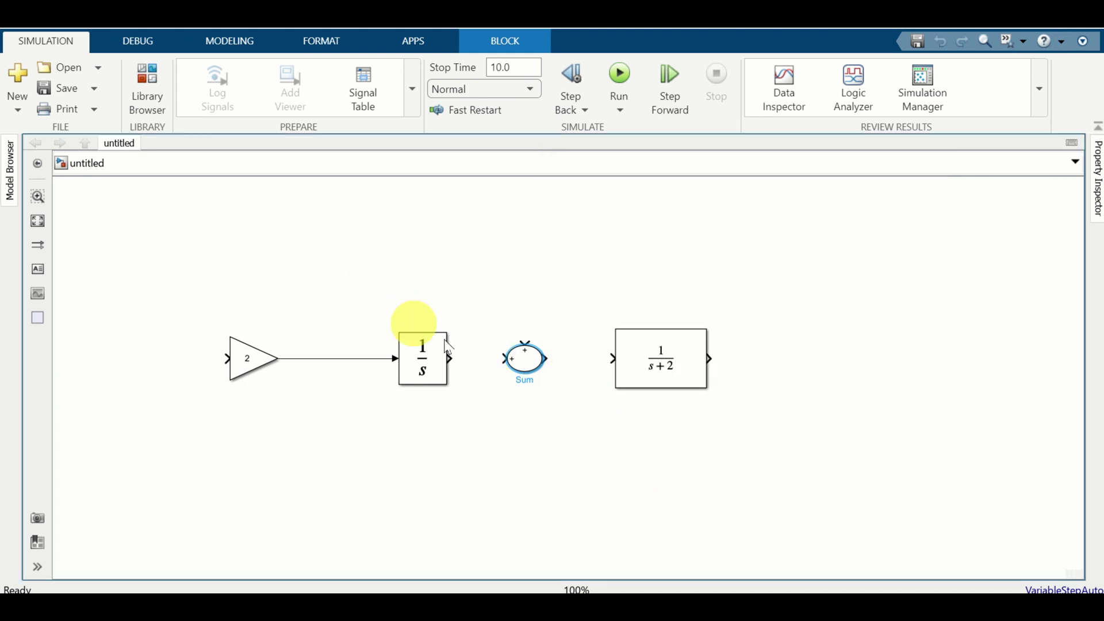
pyautogui.moveTo(449, 358); pyautogui.dragTo(611, 358)
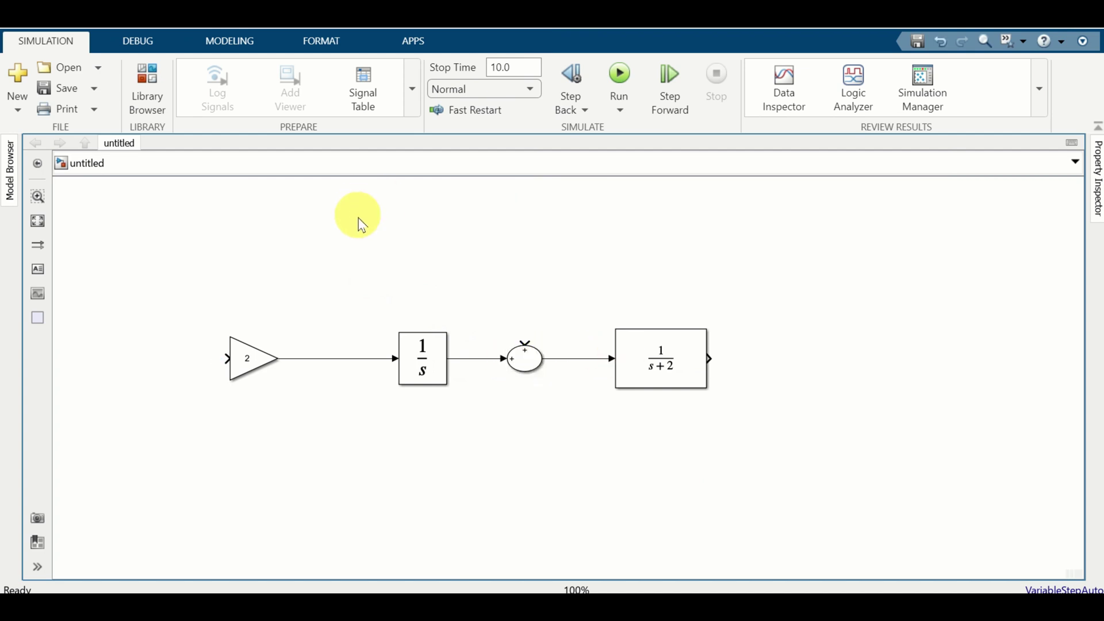
# - Add a Gain block of 3 above the integrator, wired into the Sum's top input
pyautogui.doubleClick(395, 234)
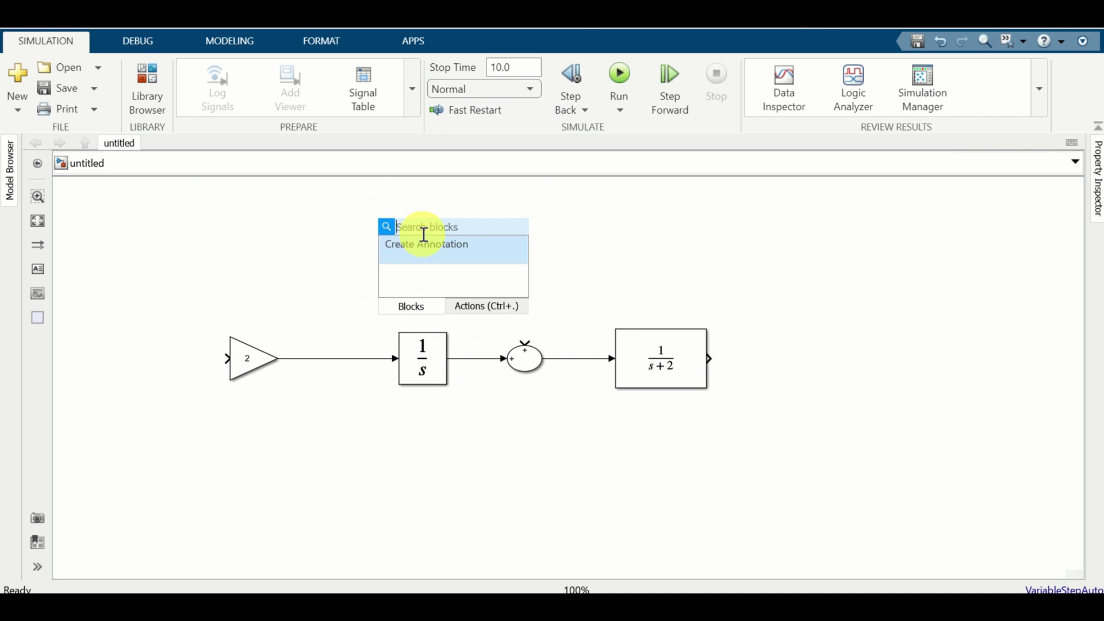
pyautogui.write('gain')
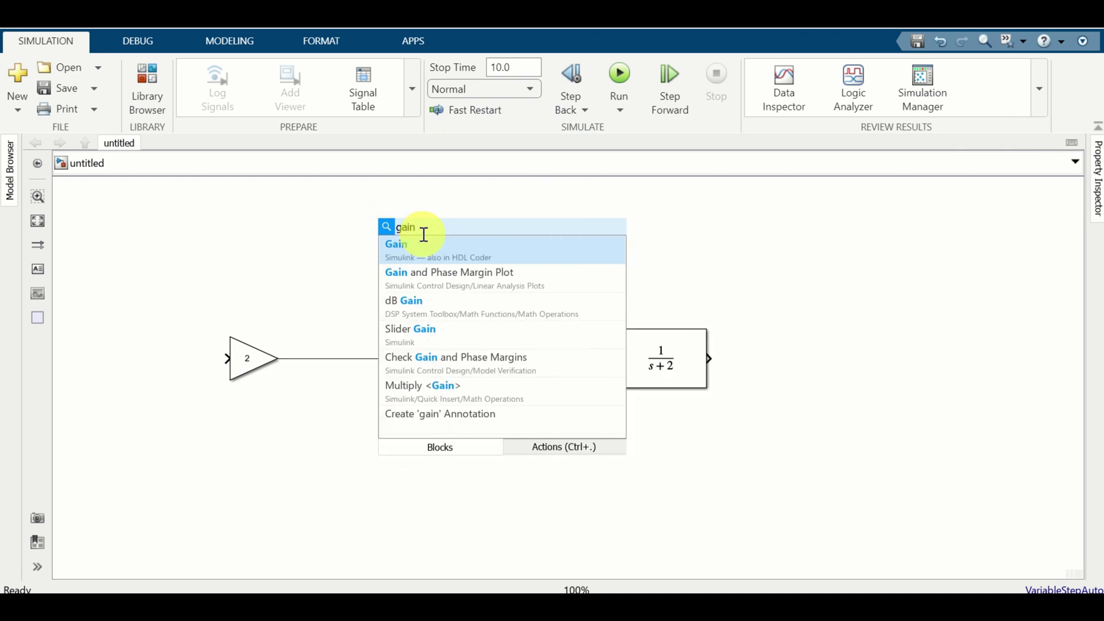
pyautogui.click(452, 253)
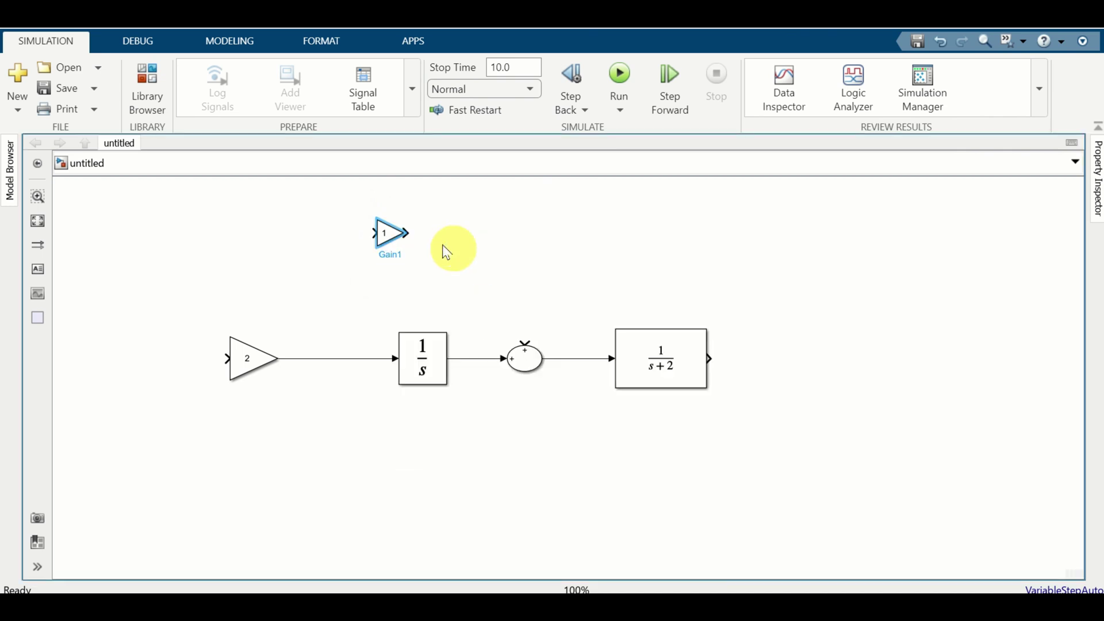
pyautogui.moveTo(416, 260); pyautogui.dragTo(425, 261)
pyautogui.doubleClick(397, 242)
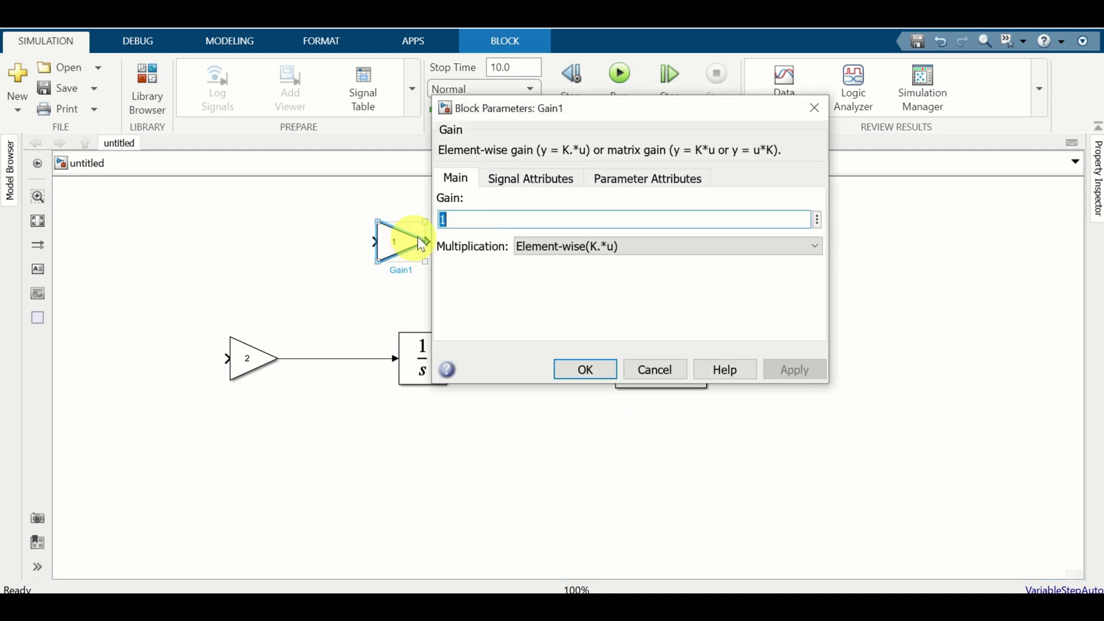
pyautogui.write('3')
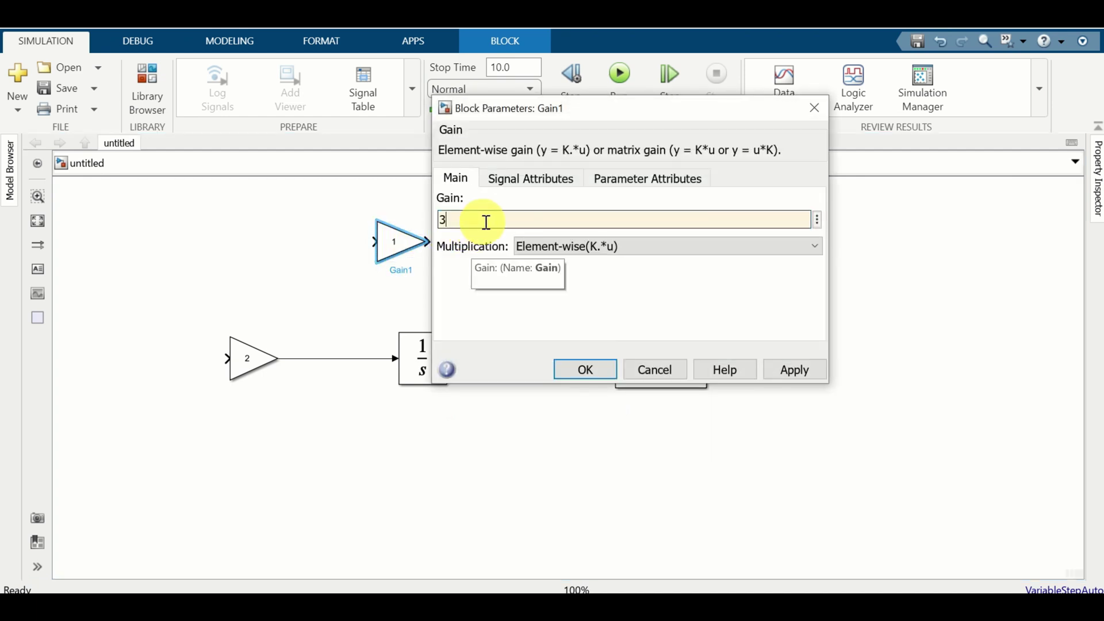
pyautogui.click(594, 371)
pyautogui.moveTo(432, 242); pyautogui.dragTo(533, 280)
pyautogui.moveTo(523, 344); pyautogui.dragTo(422, 239)
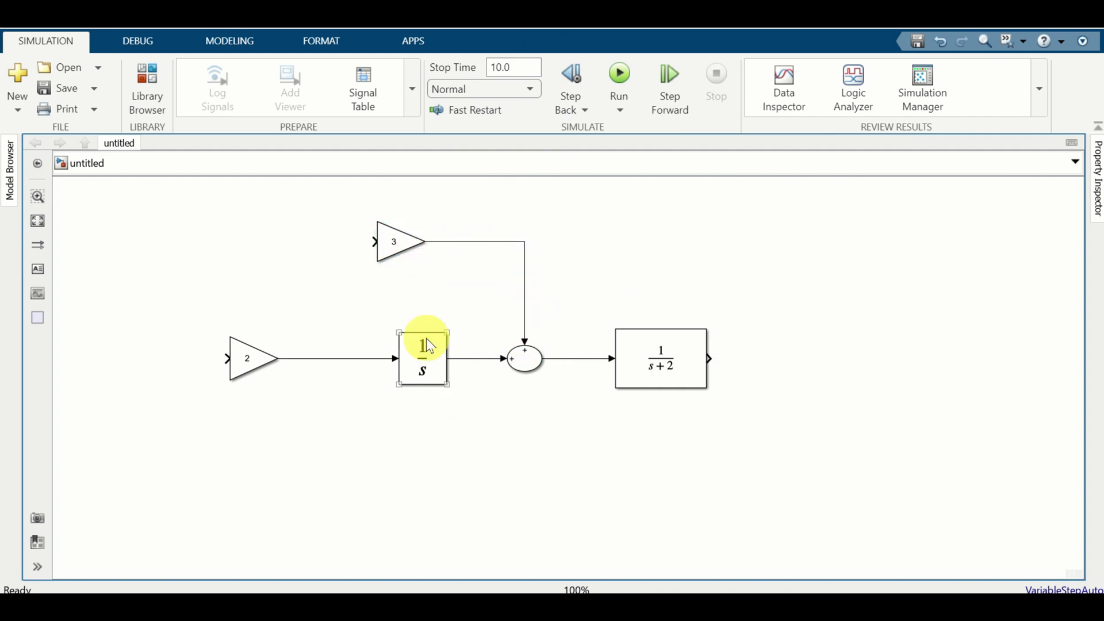
pyautogui.click(393, 261)
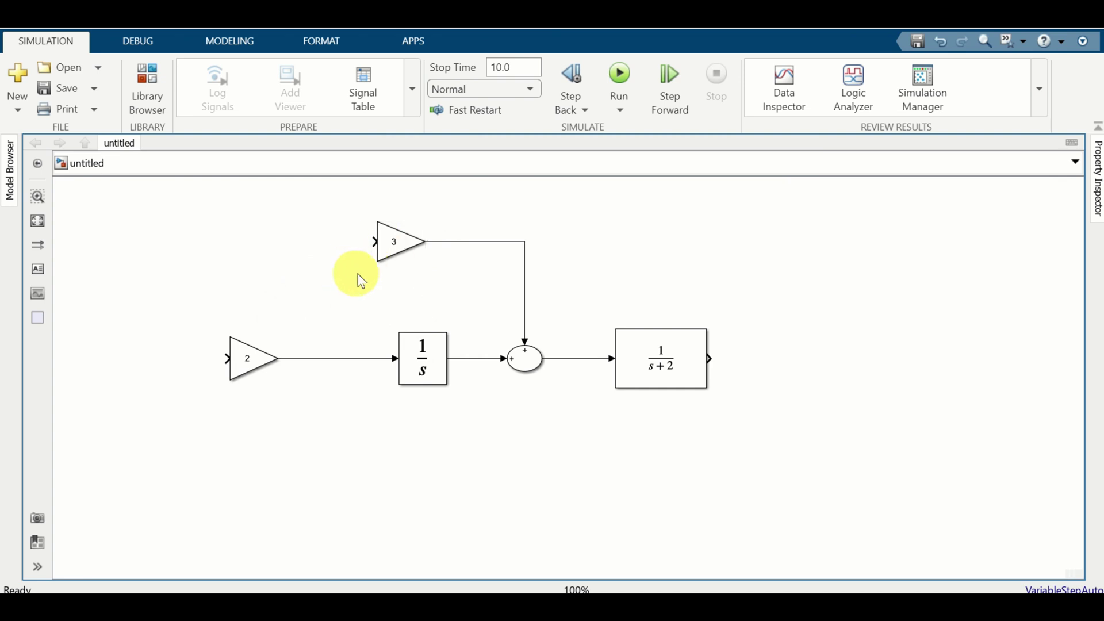
pyautogui.moveTo(402, 301); pyautogui.dragTo(506, 336)
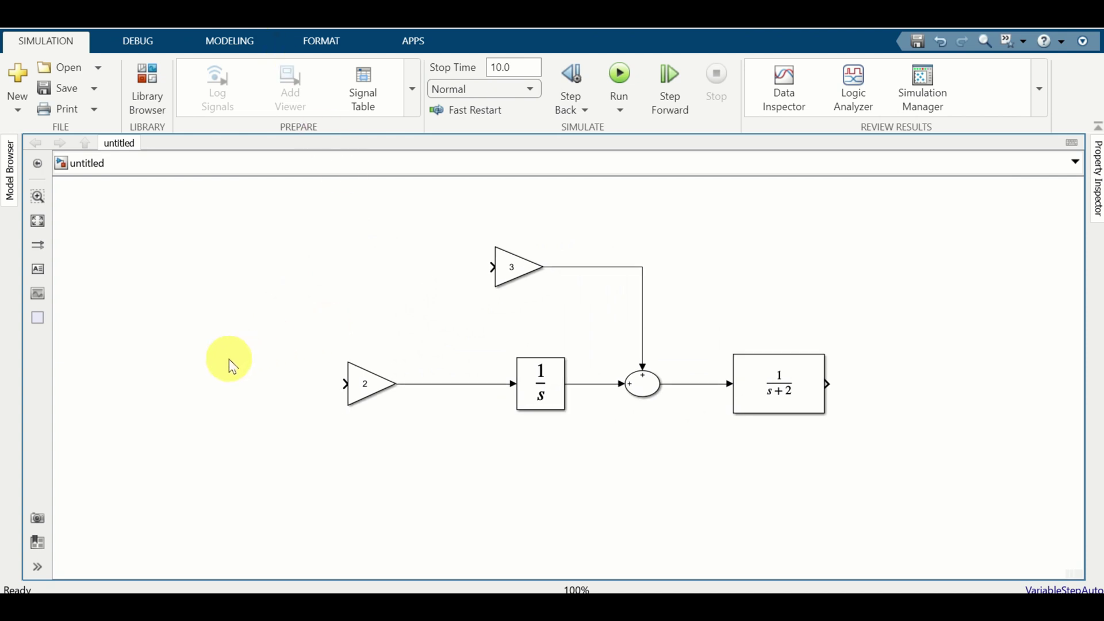
# - Insert a Sum block left of Gain 2 with its list of signs set to +-
pyautogui.doubleClick(221, 393)
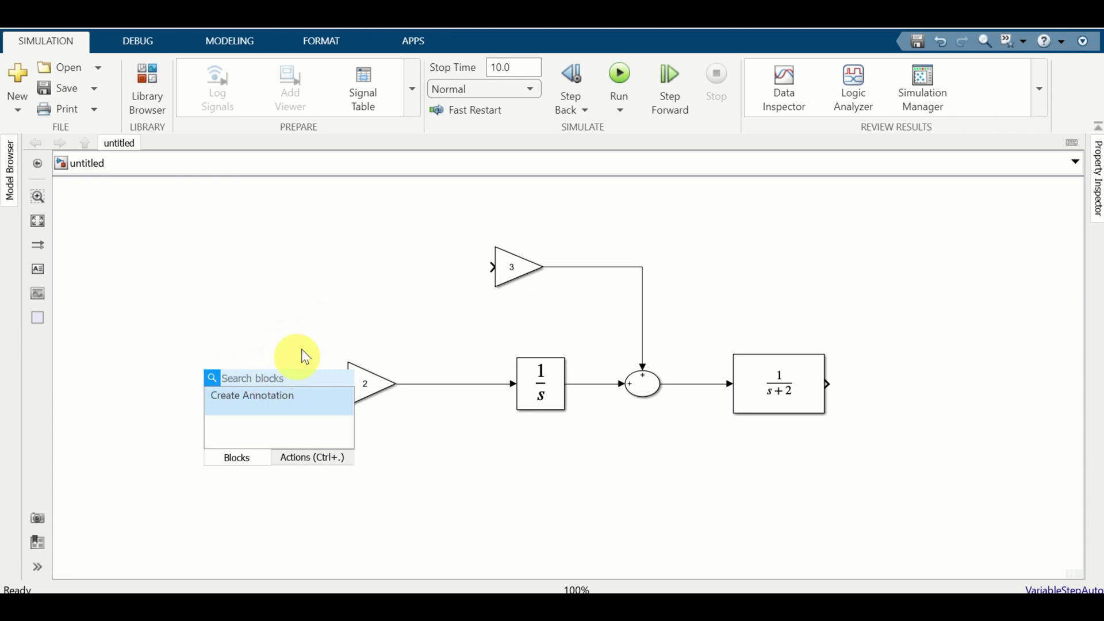
pyautogui.write('sum')
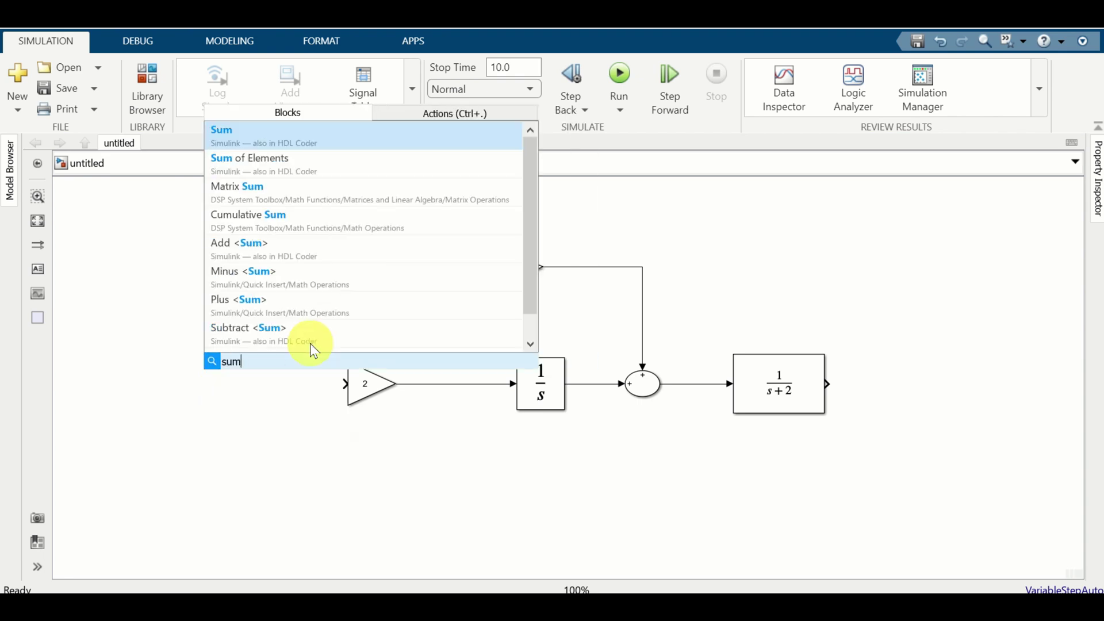
pyautogui.click(265, 136)
pyautogui.click(229, 391)
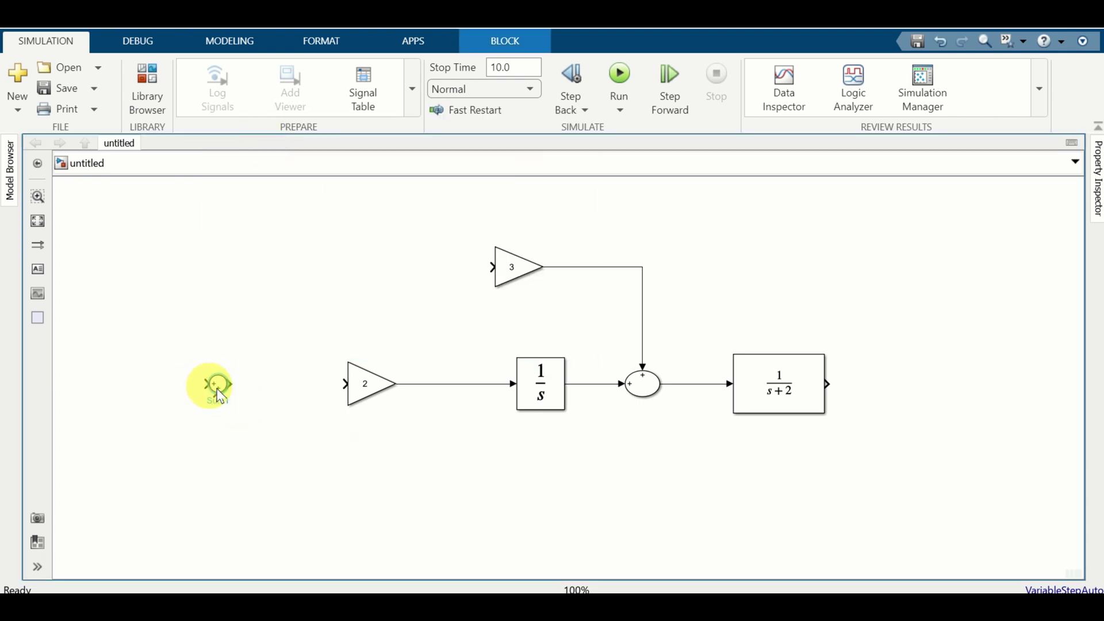
pyautogui.doubleClick(219, 385)
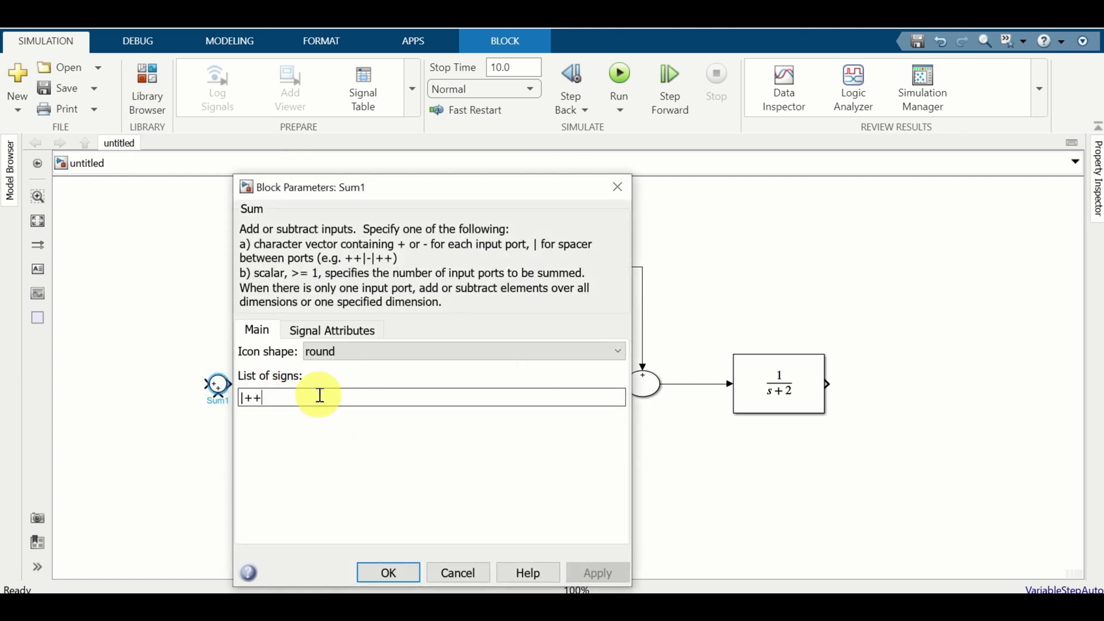
pyautogui.press('BackSpace')
pyautogui.write('-')
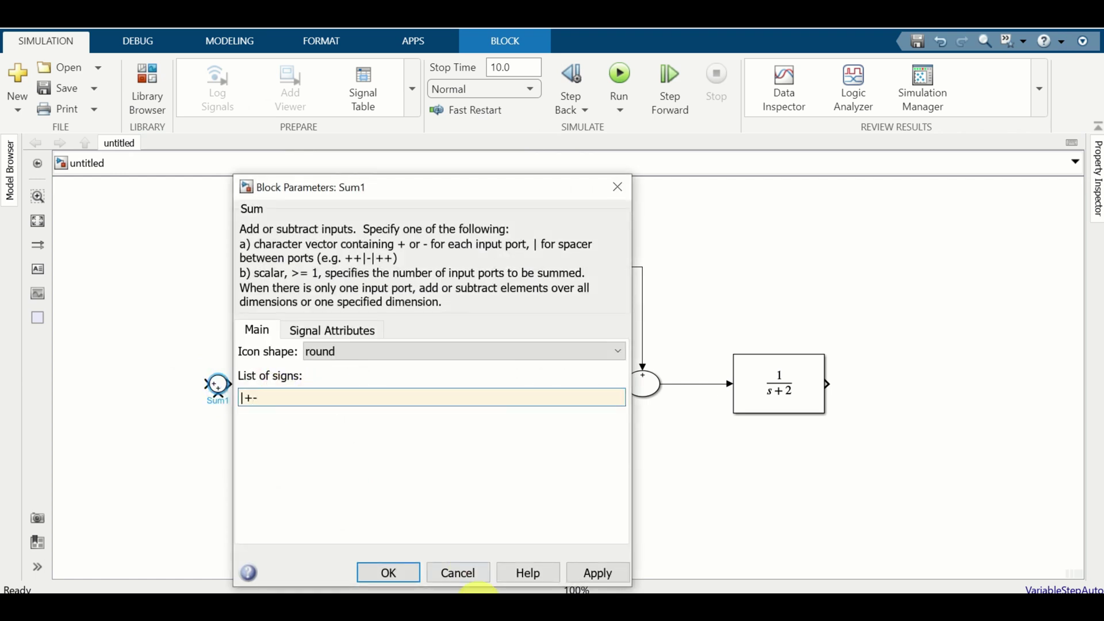
pyautogui.click(389, 572)
pyautogui.moveTo(227, 393)
pyautogui.mouseDown()
pyautogui.moveTo(245, 411)
pyautogui.moveTo(223, 384)
pyautogui.mouseUp()
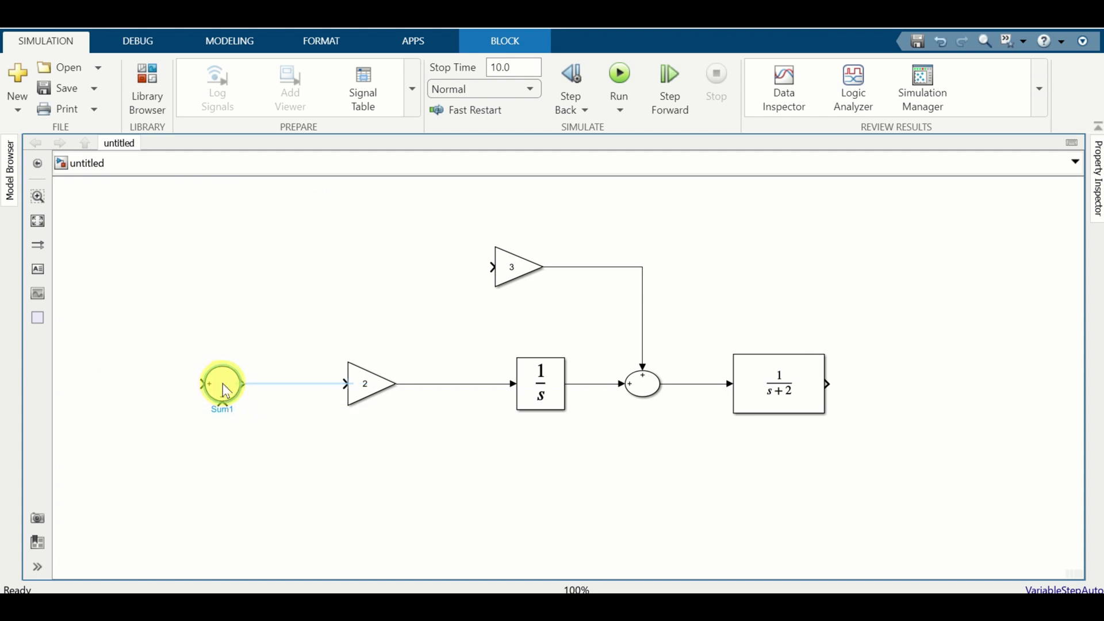
# - Align the new Sum with Gain 2, route the feedback line below, and wire it into Gain 2
pyautogui.moveTo(828, 386); pyautogui.dragTo(220, 331)
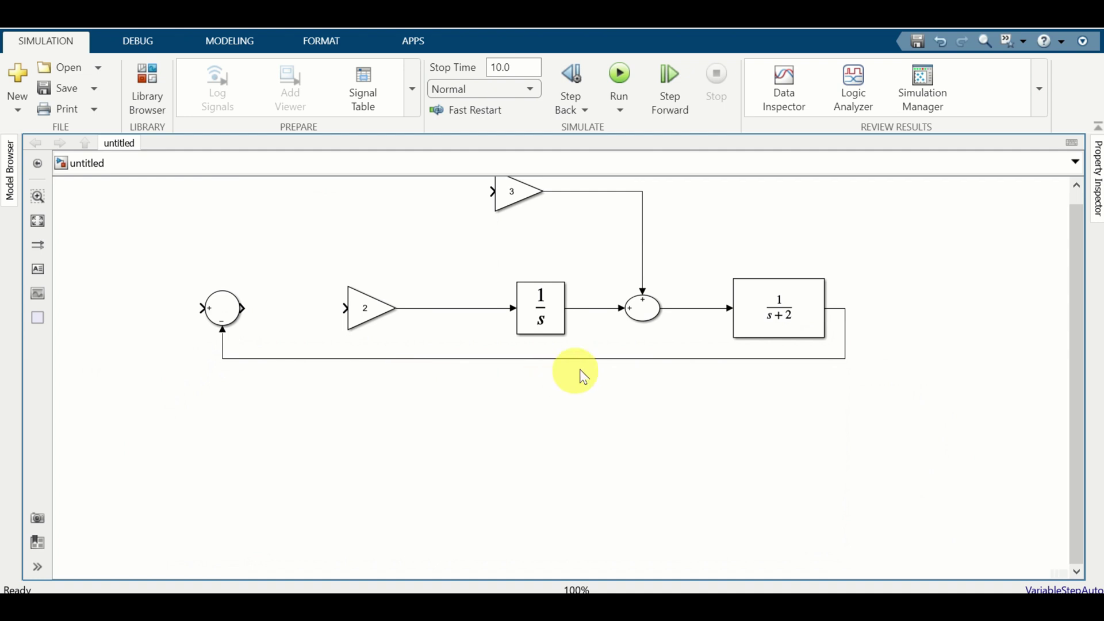
pyautogui.moveTo(597, 363); pyautogui.dragTo(598, 412)
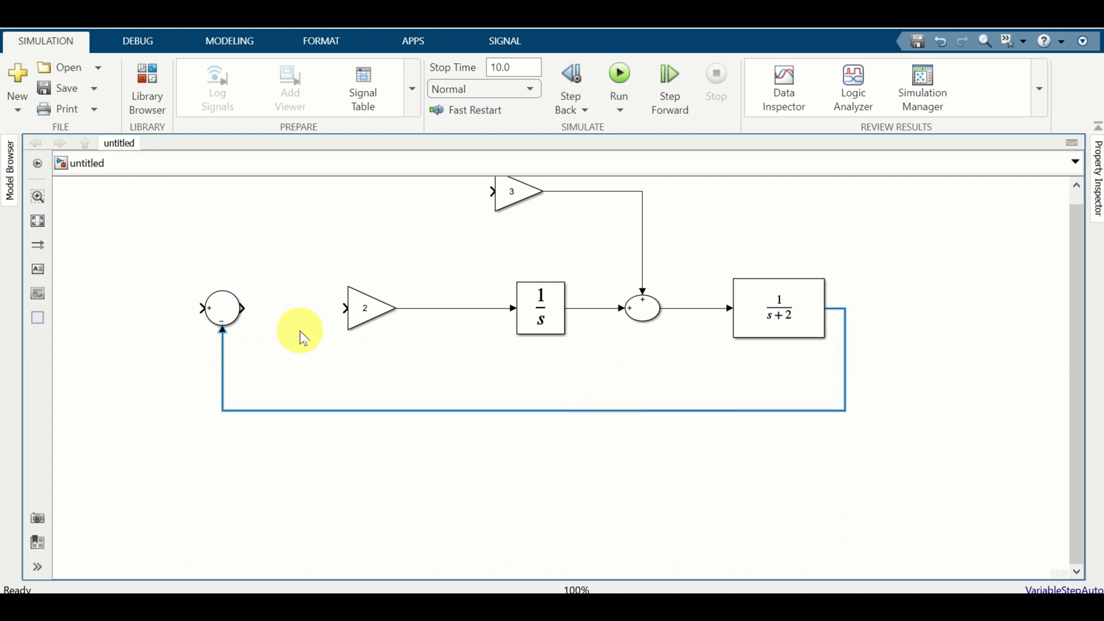
pyautogui.scroll(3, 256, 308)
pyautogui.scroll(-3, 255, 305)
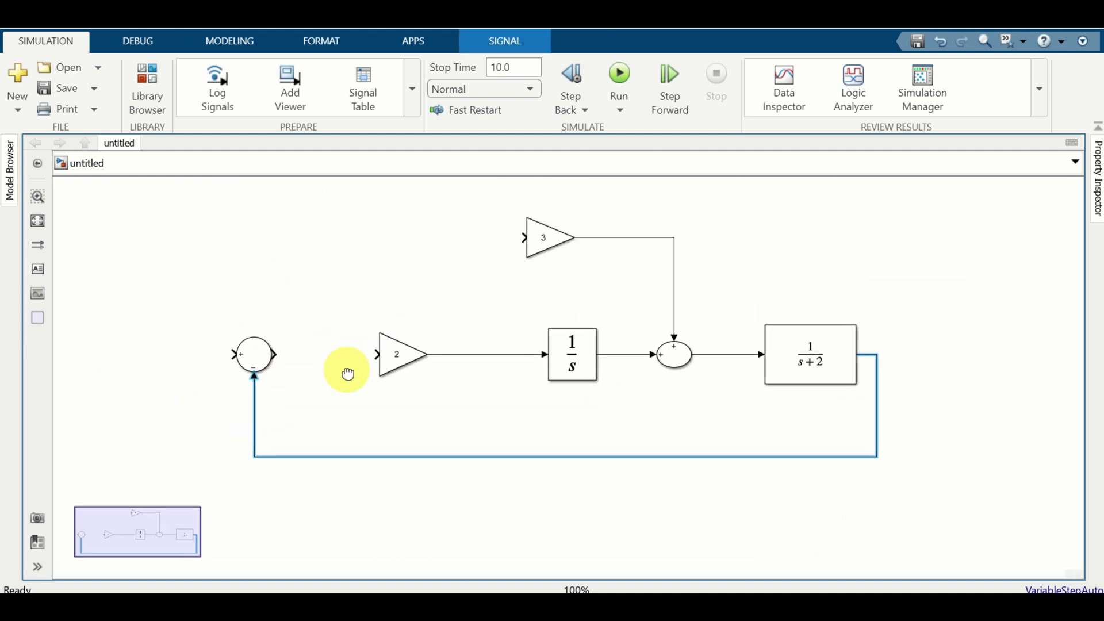
pyautogui.moveTo(282, 431); pyautogui.dragTo(384, 431)
pyautogui.click(305, 423)
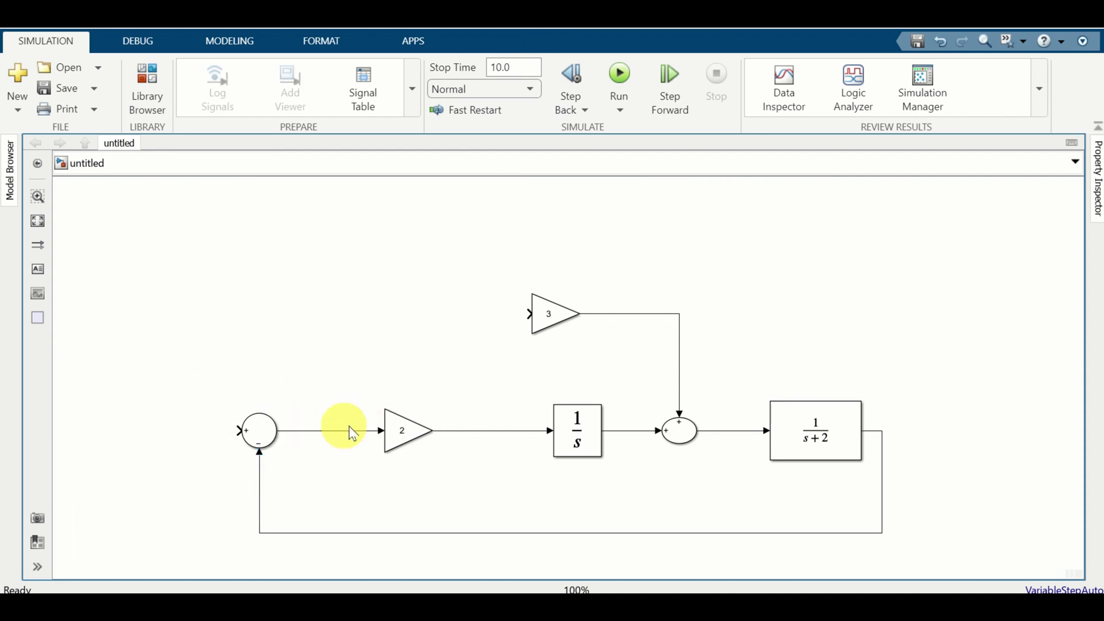
pyautogui.doubleClick(115, 424)
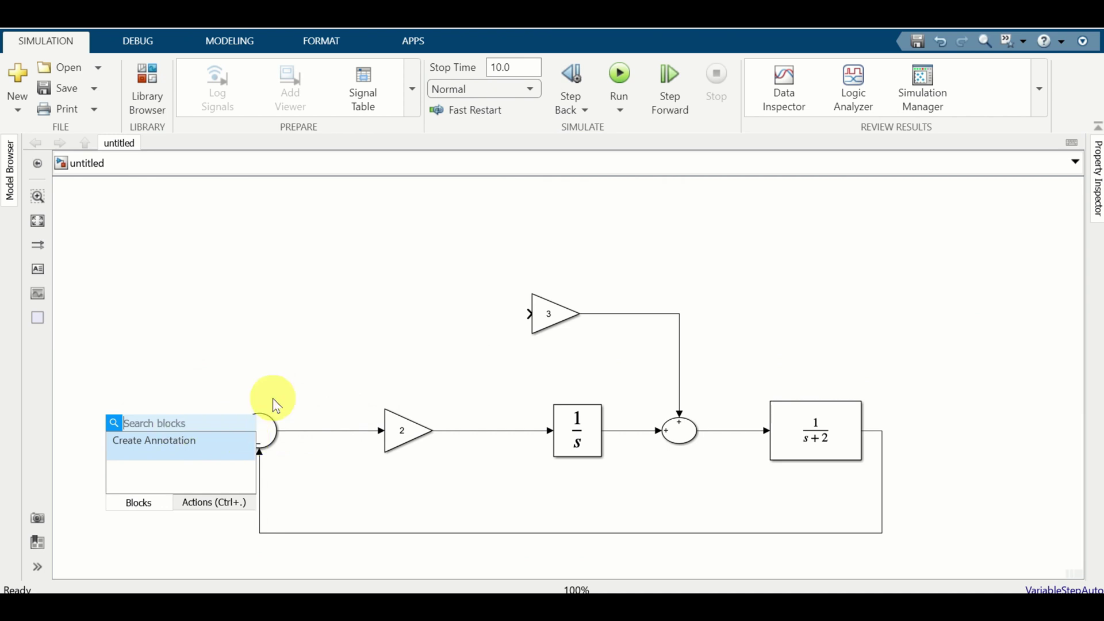
# - Insert a Step source block and enter 0 in its parameters
pyautogui.write('step')
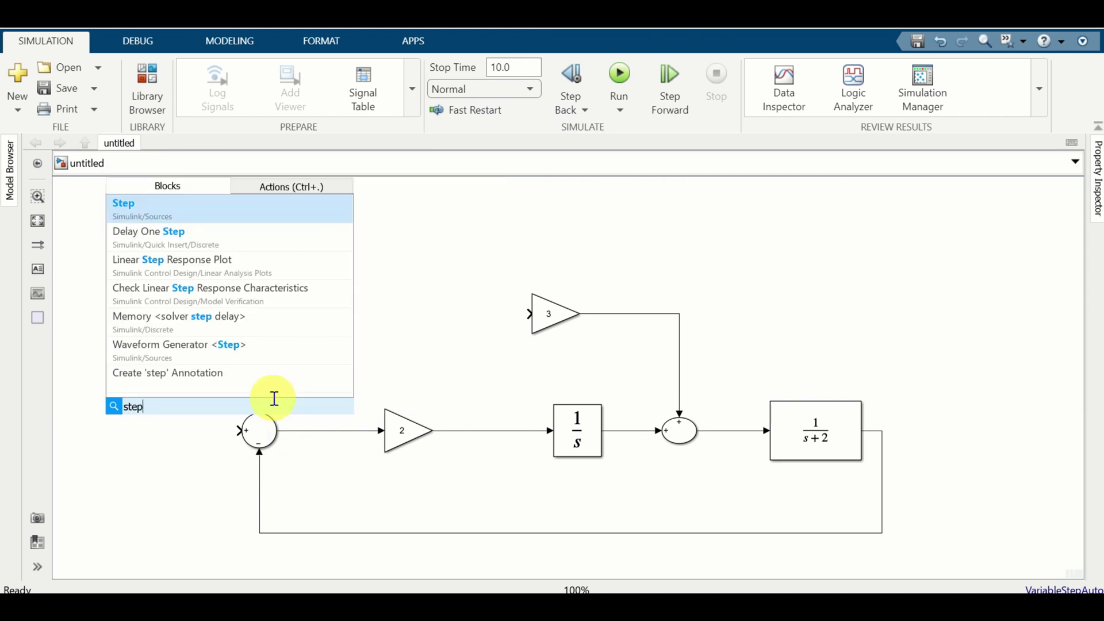
pyautogui.click(158, 210)
pyautogui.moveTo(119, 430)
pyautogui.mouseDown()
pyautogui.moveTo(118, 413)
pyautogui.moveTo(153, 452)
pyautogui.moveTo(127, 432)
pyautogui.mouseUp()
pyautogui.doubleClick(126, 431)
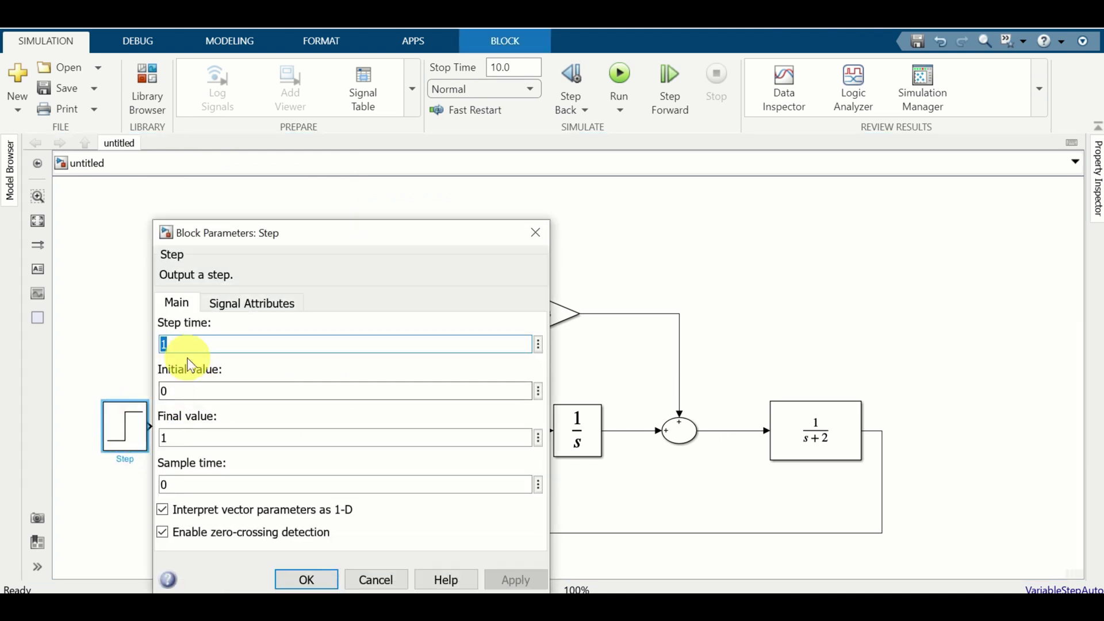
pyautogui.write('0')
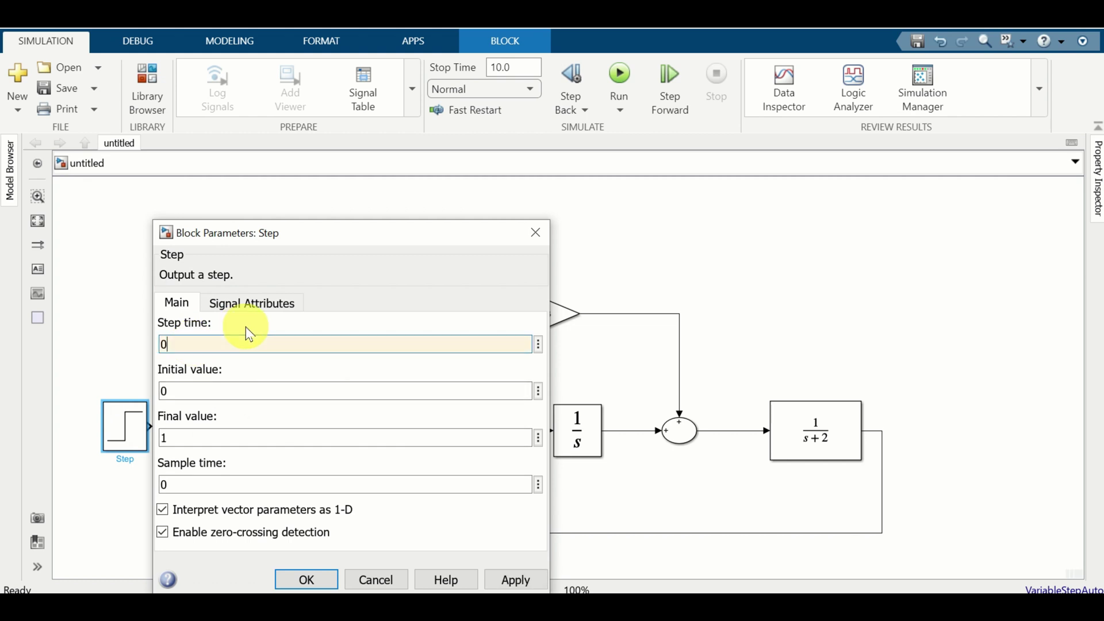
pyautogui.doubleClick(215, 439)
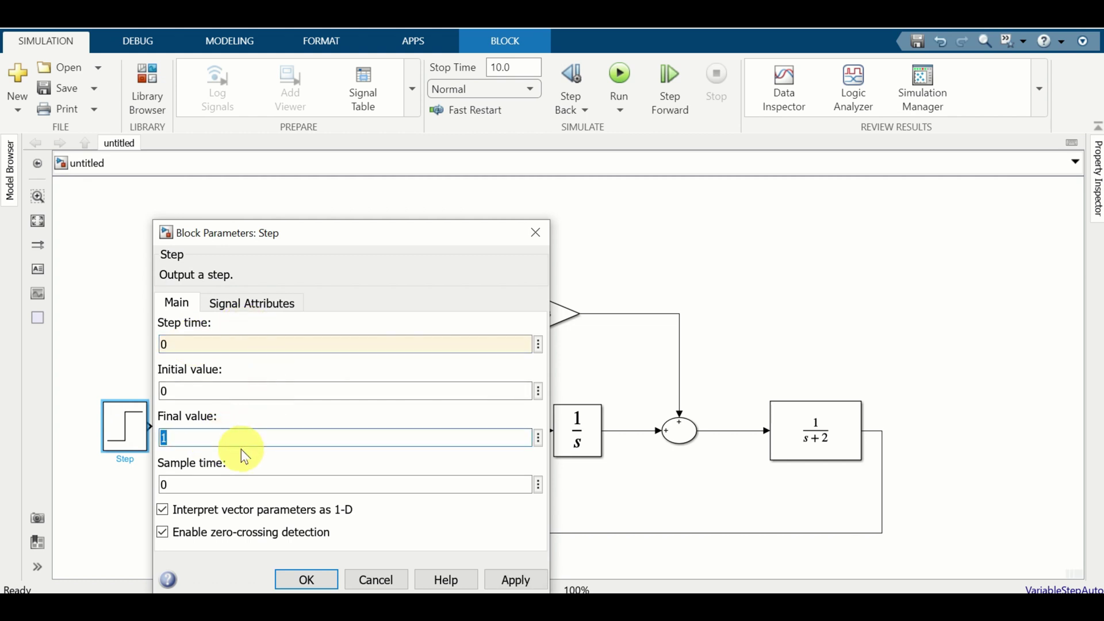
pyautogui.click(308, 582)
# - Connect the Step to the plus-minus Sum and branch its error signal into the gain-3 input
pyautogui.click(249, 434)
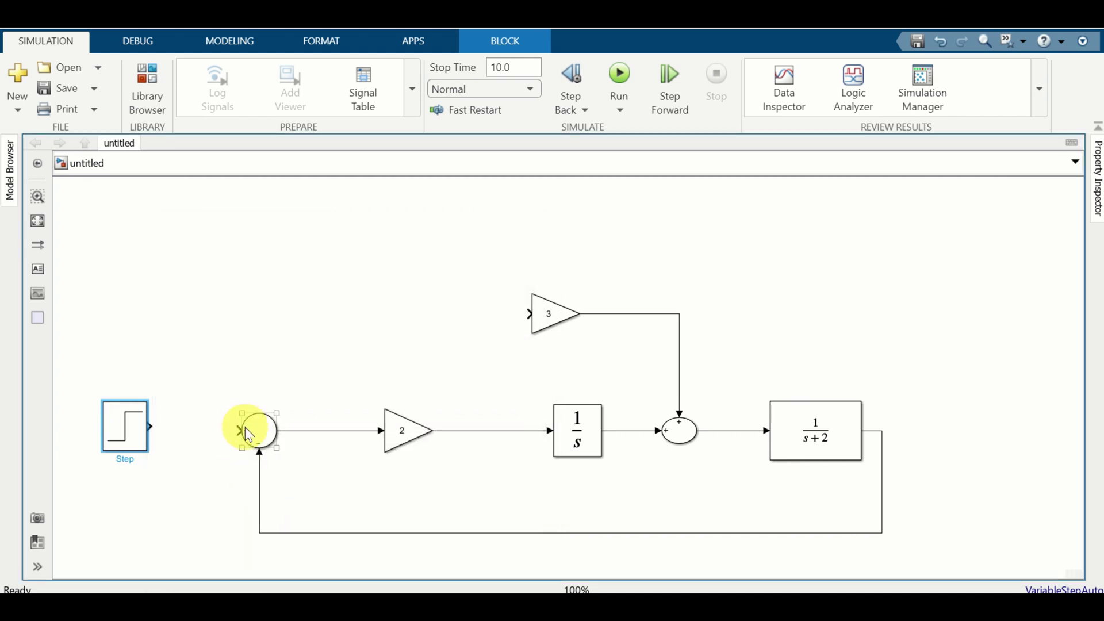
pyautogui.moveTo(238, 430); pyautogui.dragTo(142, 430)
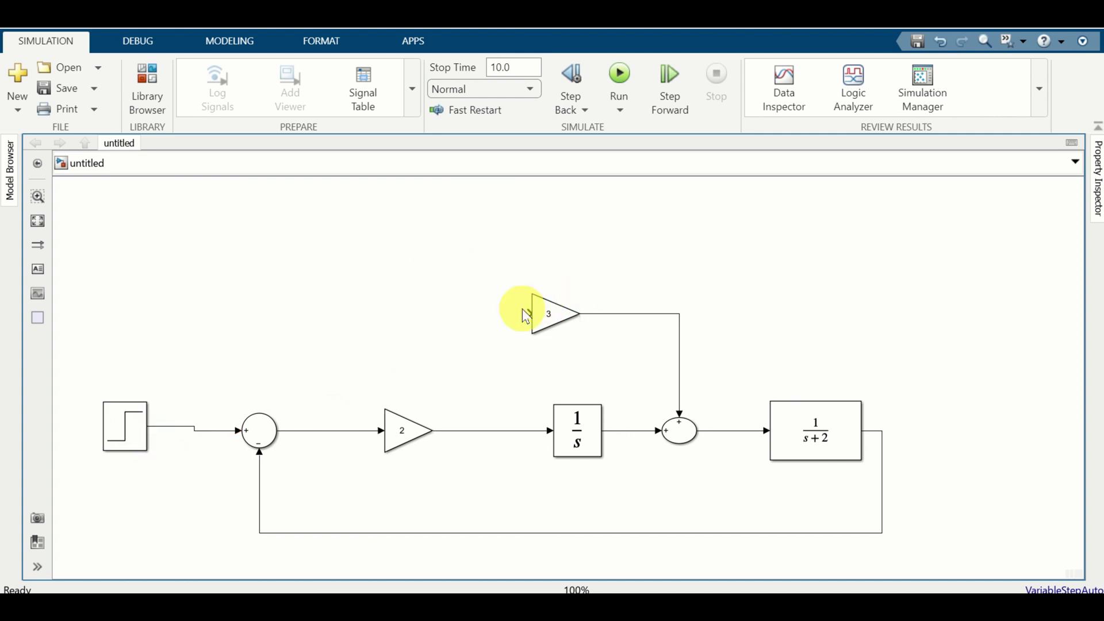
pyautogui.moveTo(527, 312); pyautogui.dragTo(491, 312)
pyautogui.moveTo(371, 315); pyautogui.dragTo(319, 431)
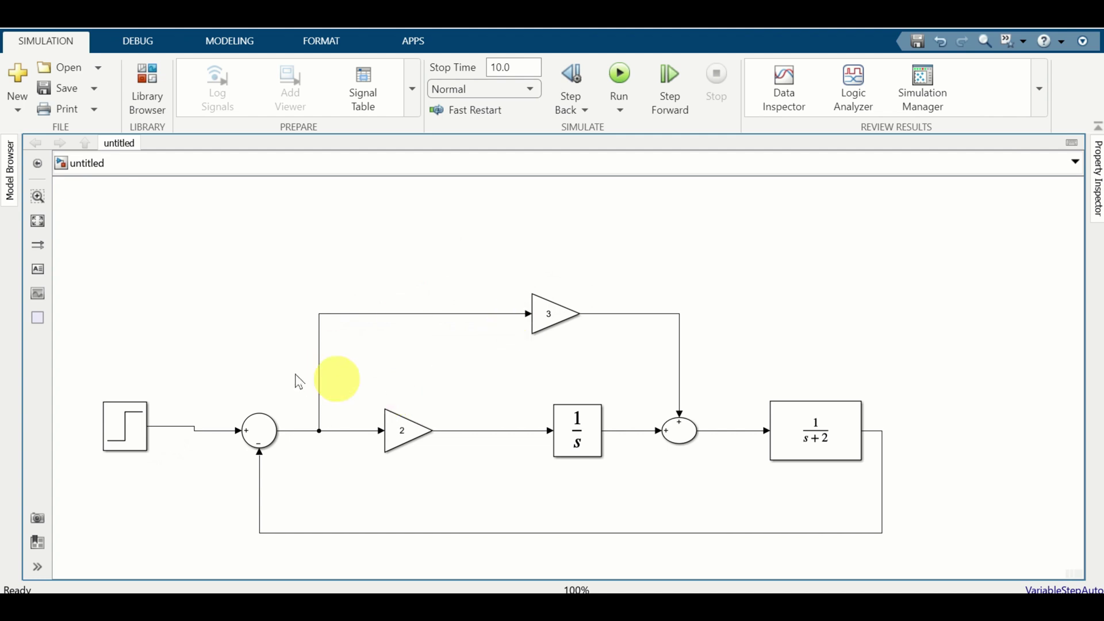
# - Align the 1/s integrator between Gain 2 and the Sum block
pyautogui.click(595, 447)
pyautogui.moveTo(595, 447); pyautogui.dragTo(545, 448)
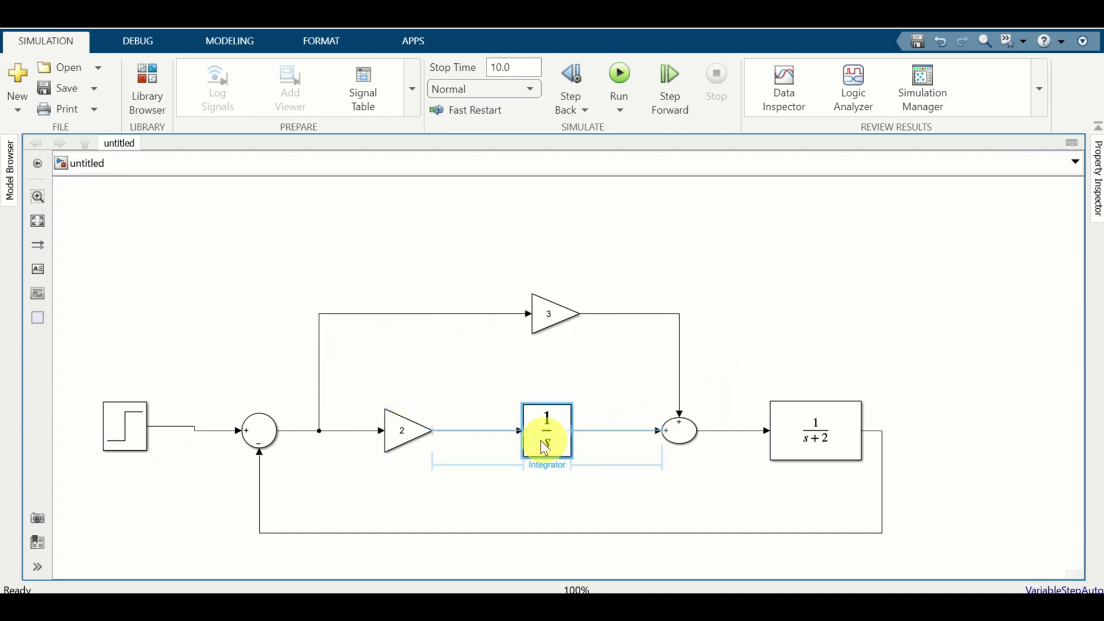
pyautogui.scroll(-4, 845, 390)
pyautogui.hscroll(5, 826, 279)
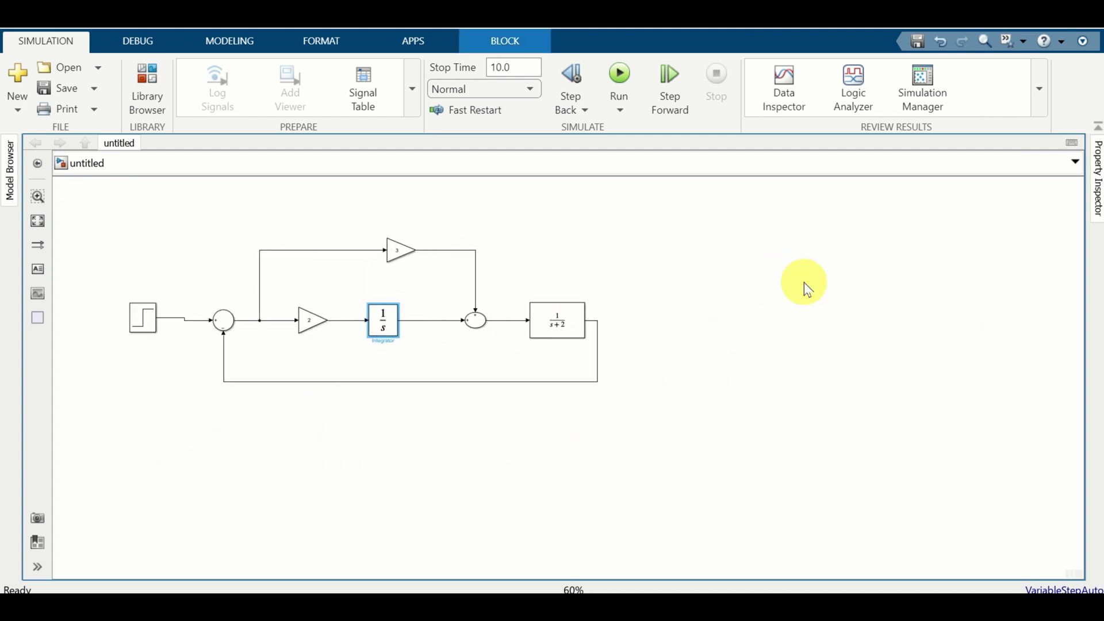
pyautogui.scroll(4, 641, 342)
pyautogui.hscroll(-3, 488, 362)
pyautogui.scroll(-2, 488, 362)
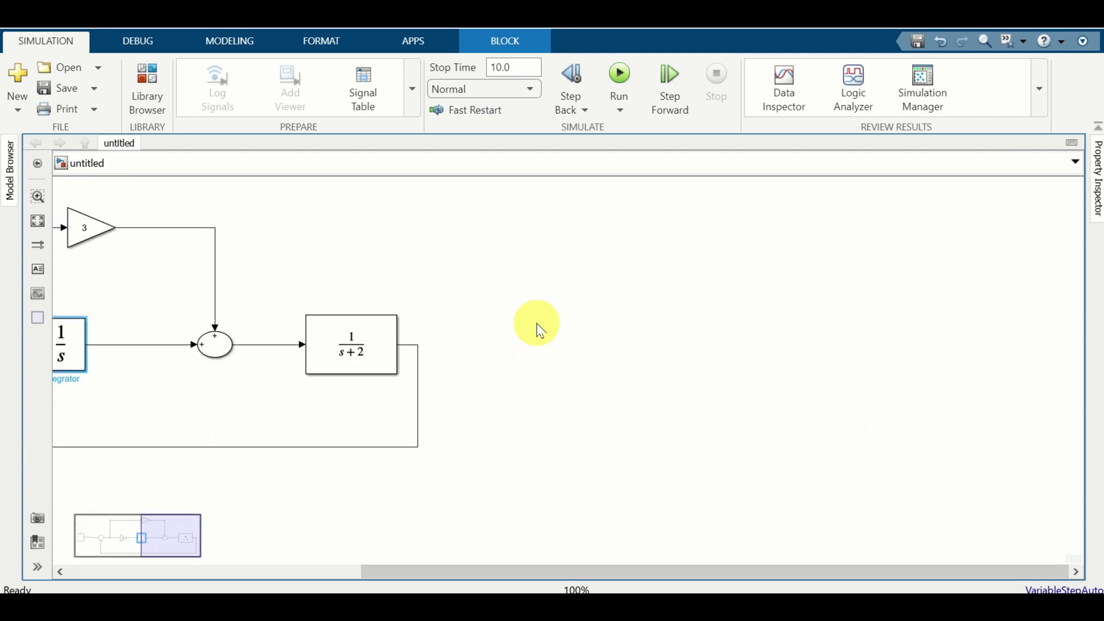
# - Connect a Scope to the 1/(s+2) output and run the simulation
pyautogui.doubleClick(581, 313)
pyautogui.write('scope')
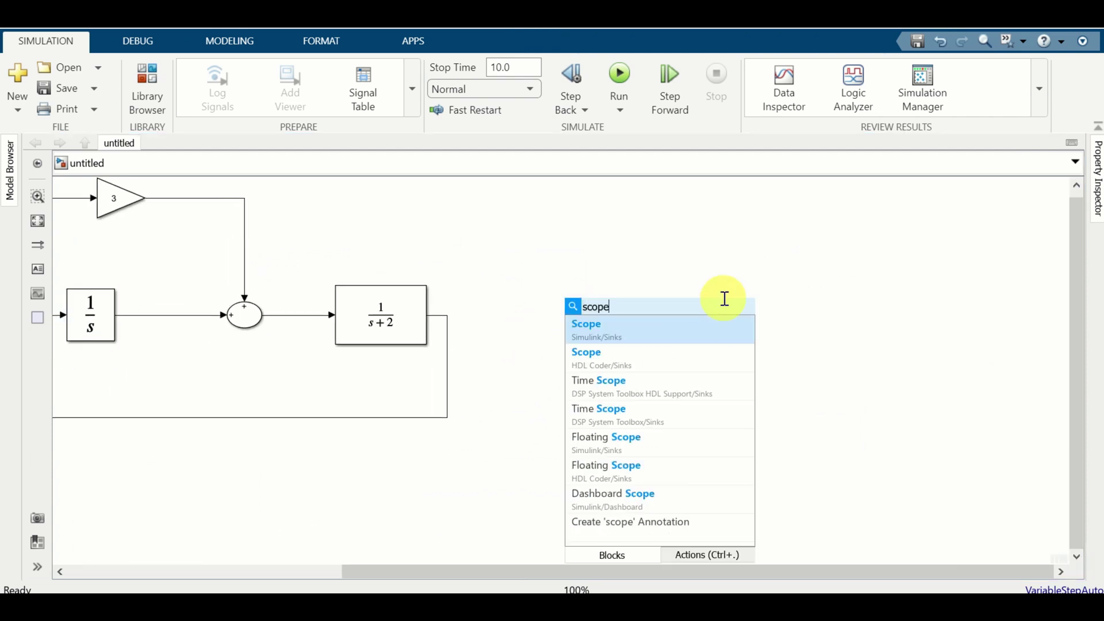
pyautogui.click(637, 336)
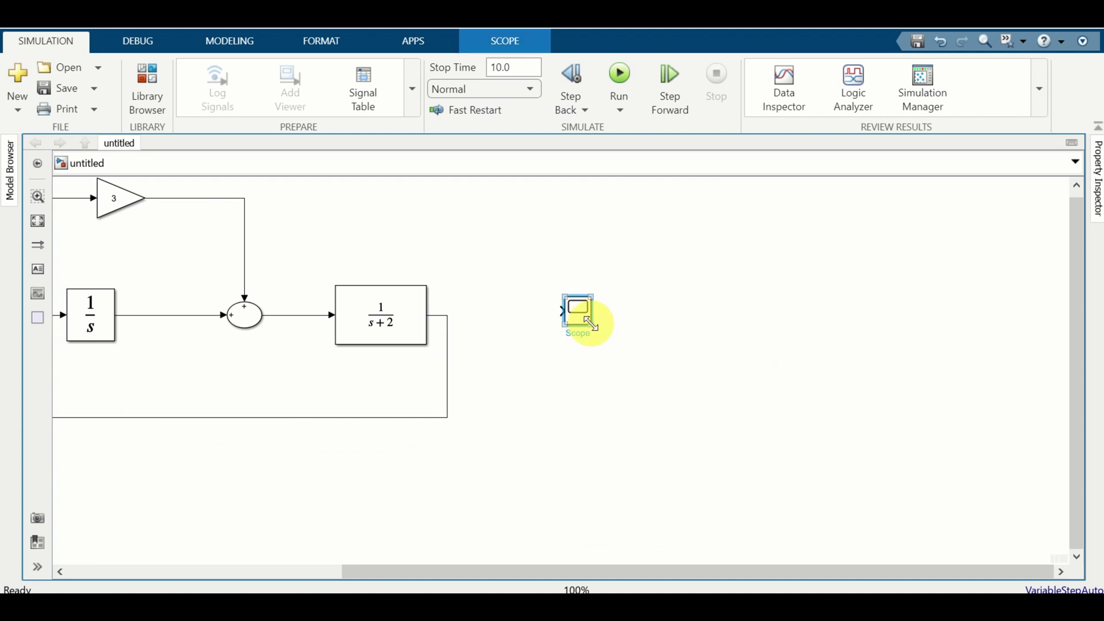
pyautogui.moveTo(563, 314); pyautogui.dragTo(438, 316)
pyautogui.moveTo(439, 219); pyautogui.dragTo(850, 263)
pyautogui.scroll(-2, 606, 254)
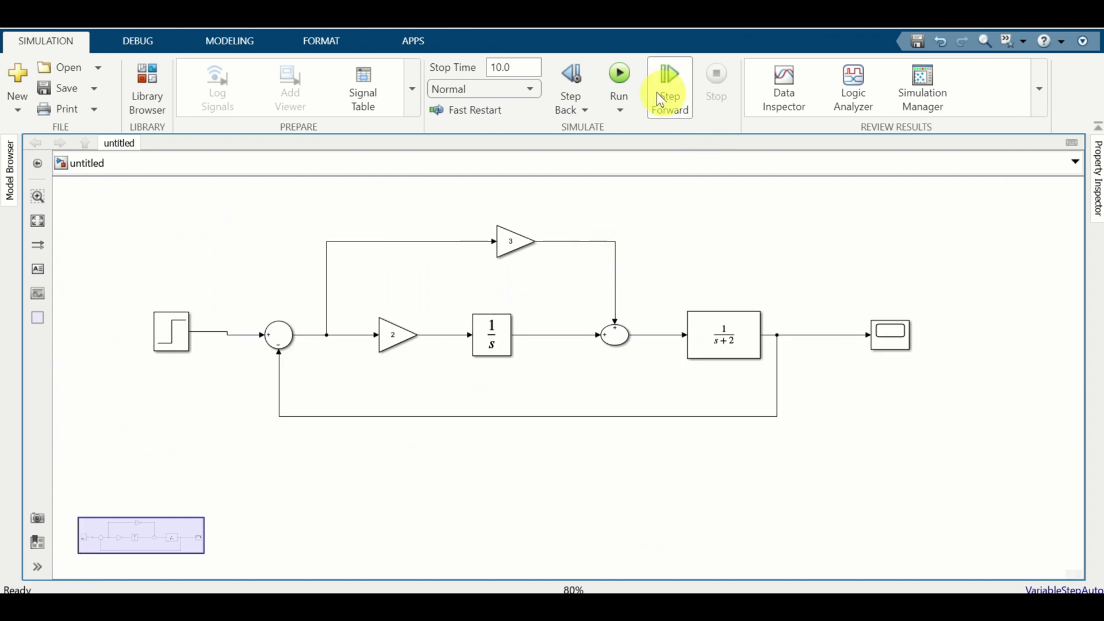
pyautogui.click(621, 76)
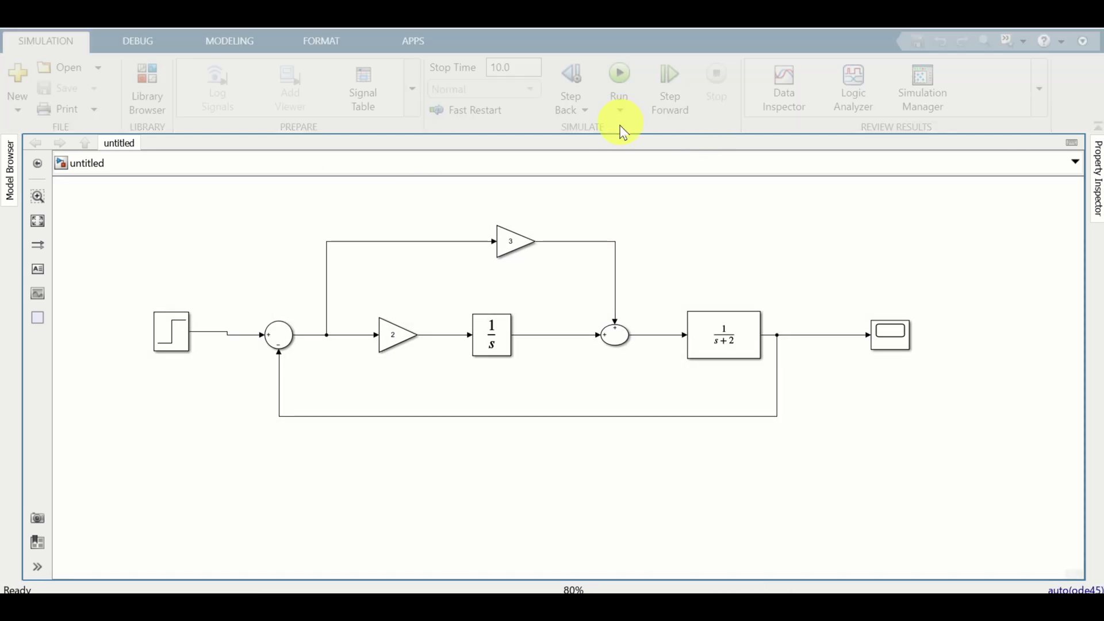
pyautogui.click(899, 350)
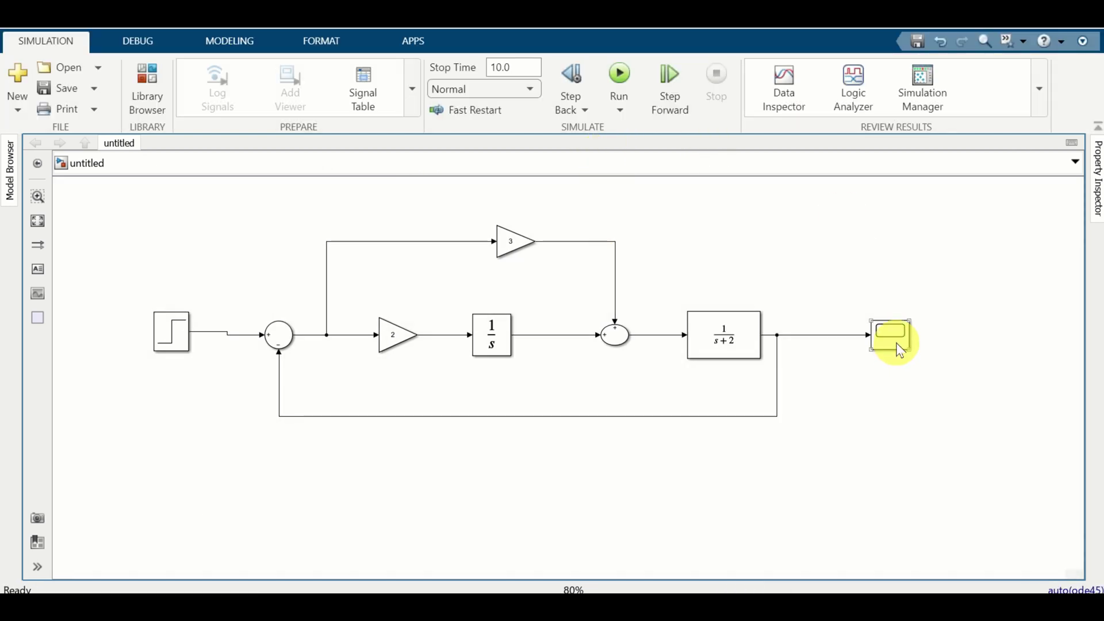
pyautogui.doubleClick(899, 349)
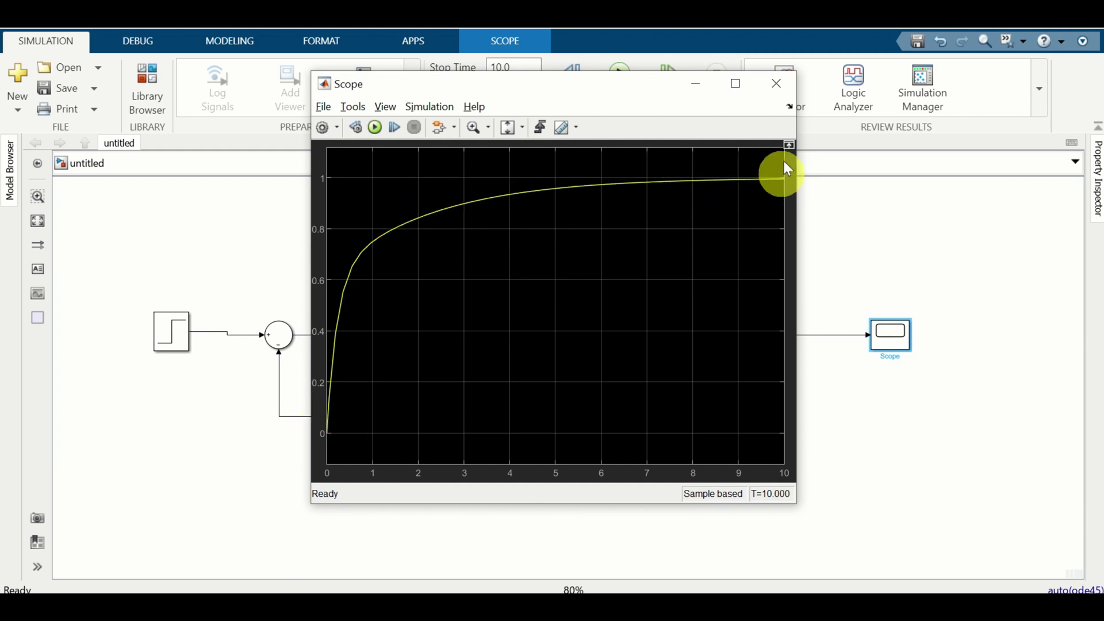
pyautogui.click(776, 84)
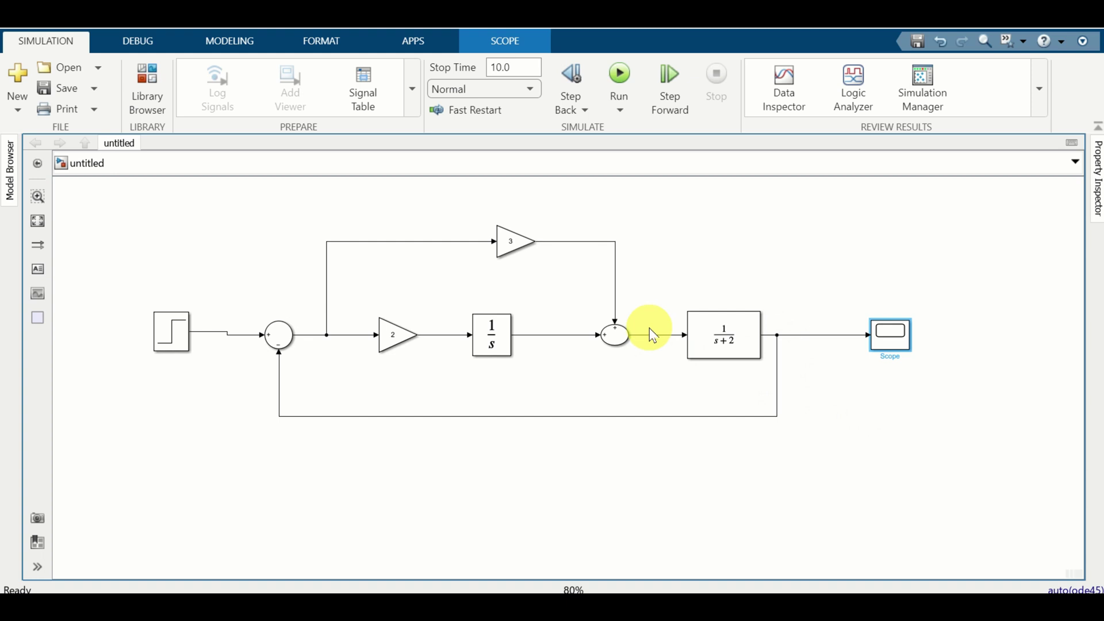
# - Insert a To Workspace block beside the 1/(s+2) transfer function and enlarge it
pyautogui.click(727, 354)
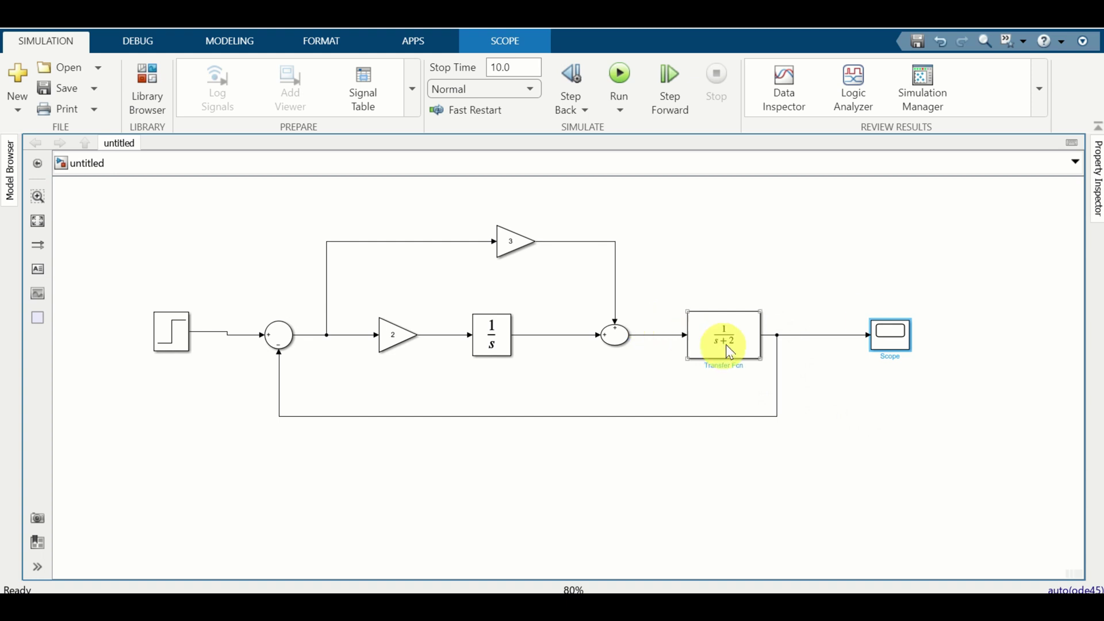
pyautogui.doubleClick(867, 425)
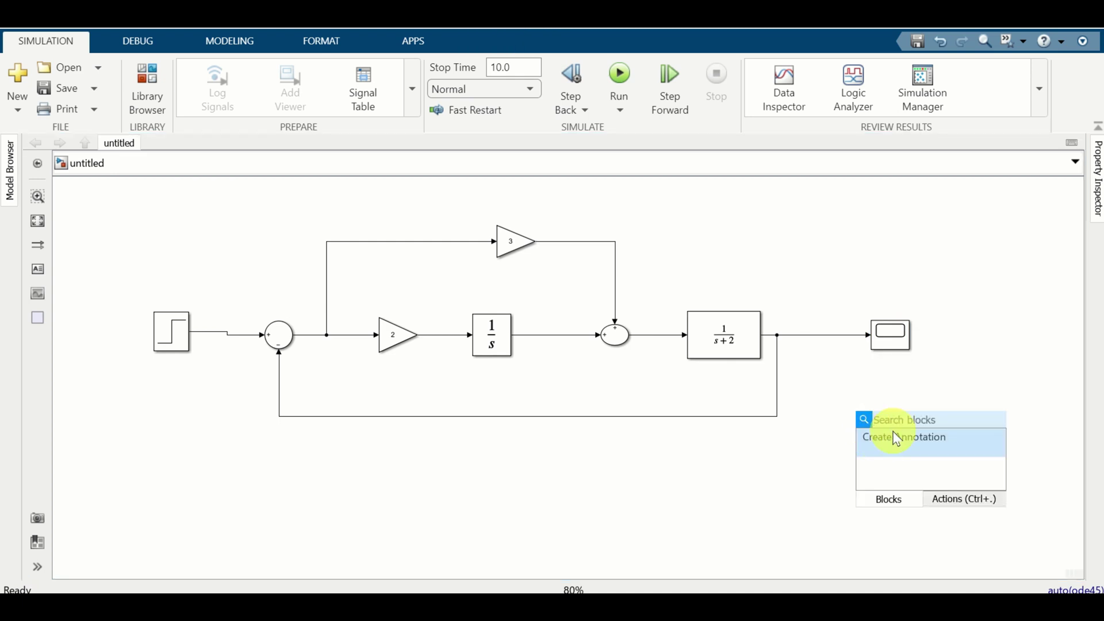
pyautogui.write('to')
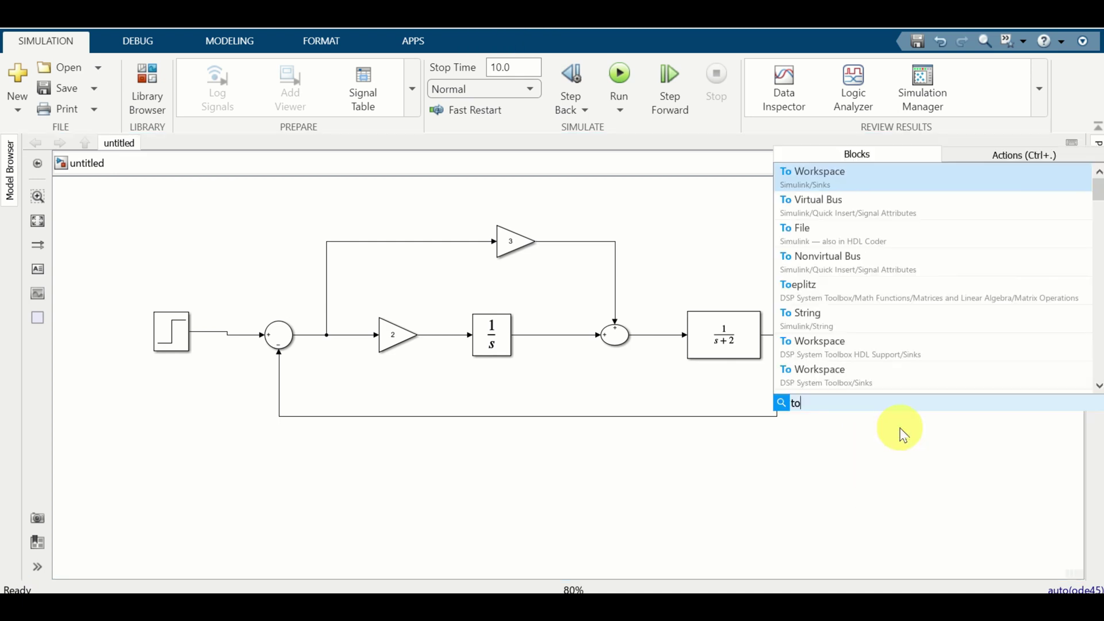
pyautogui.write(' work')
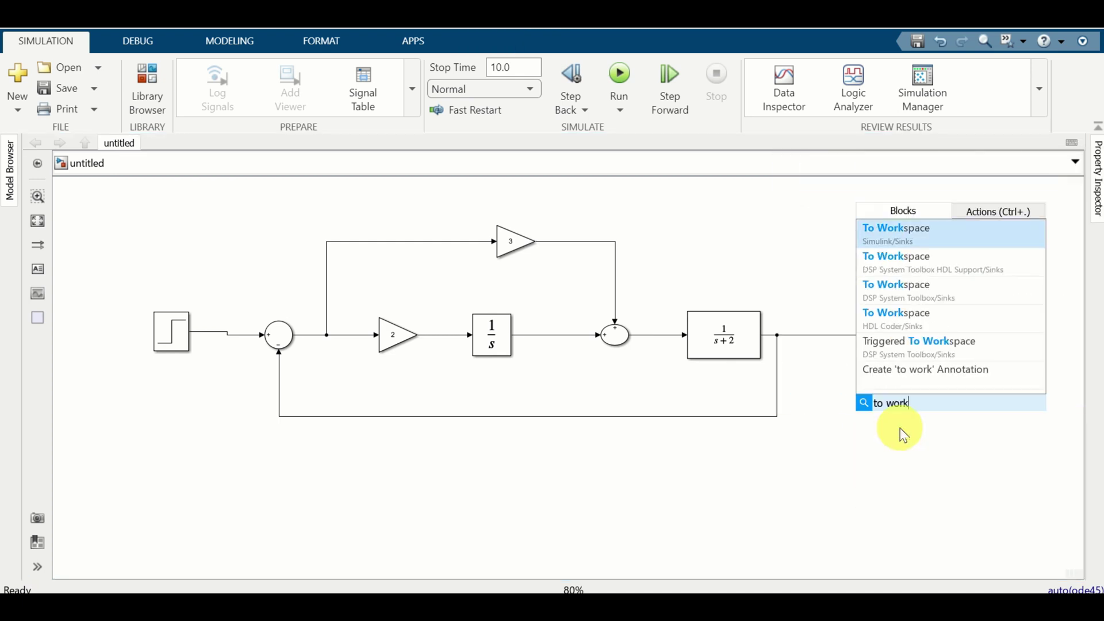
pyautogui.click(943, 239)
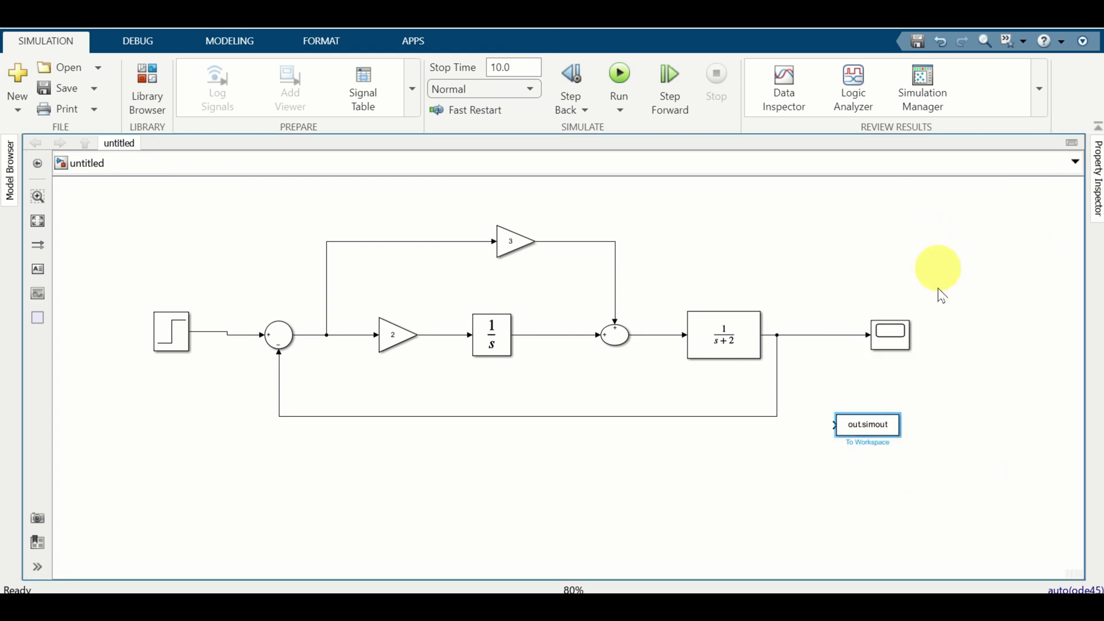
pyautogui.moveTo(898, 436); pyautogui.dragTo(941, 429)
pyautogui.doubleClick(951, 423)
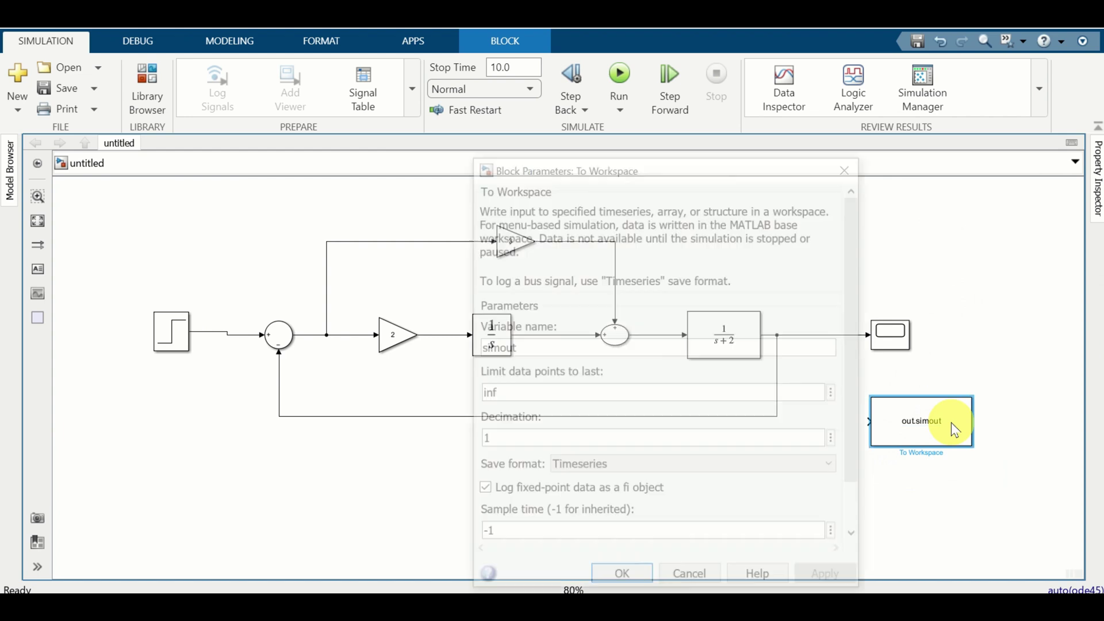
# - Set the To Workspace variable name to output1 with Array save format
pyautogui.moveTo(703, 179); pyautogui.dragTo(702, 104)
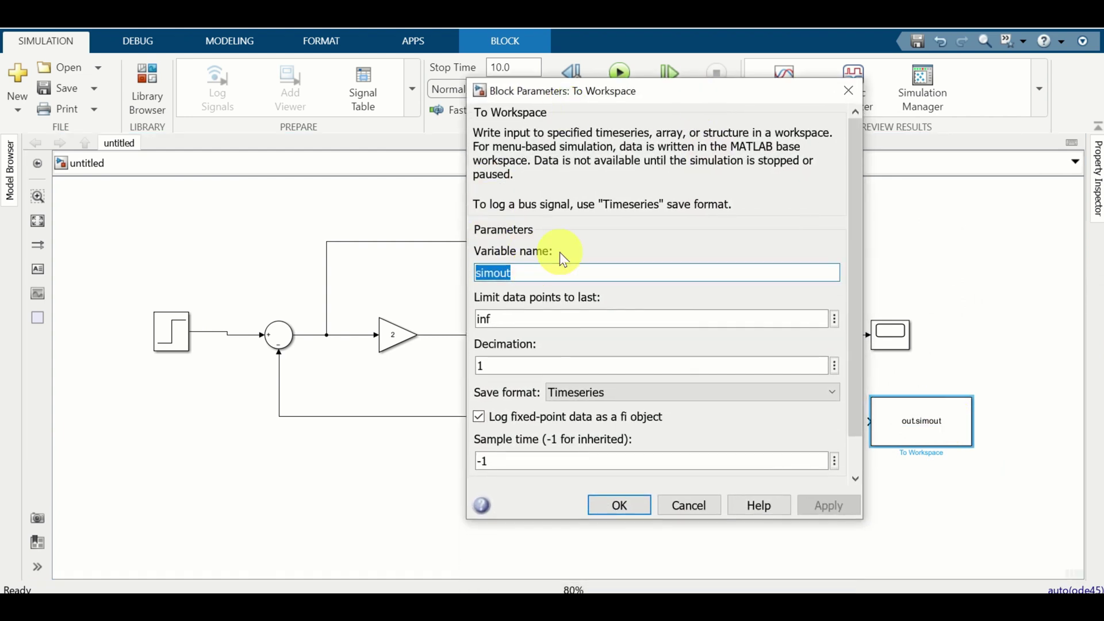
pyautogui.write('output1')
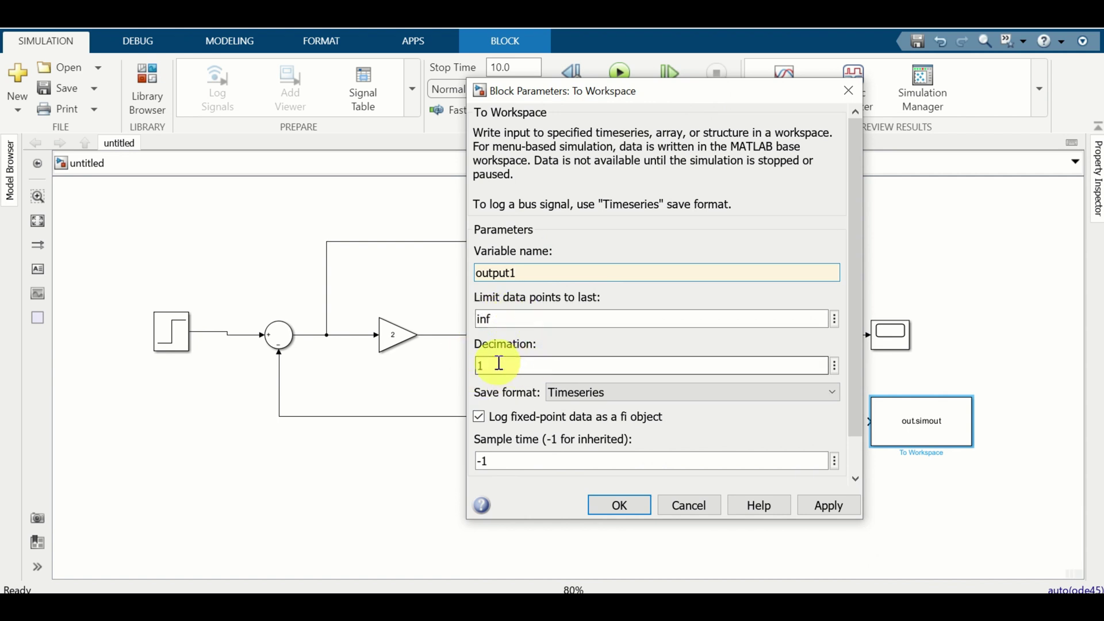
pyautogui.click(633, 391)
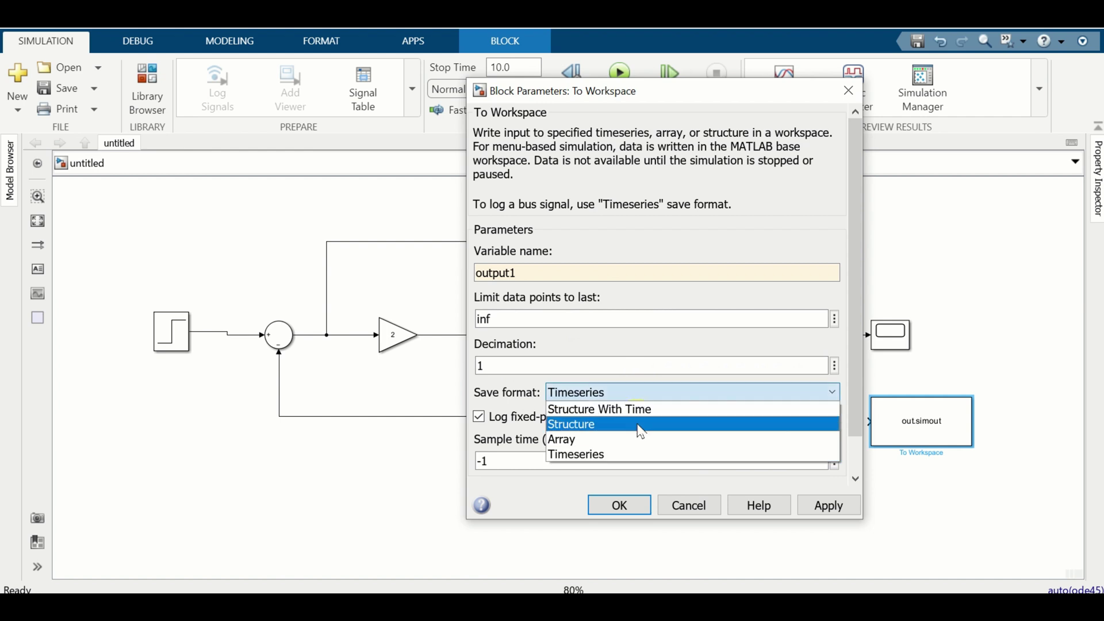
pyautogui.click(623, 439)
pyautogui.click(653, 393)
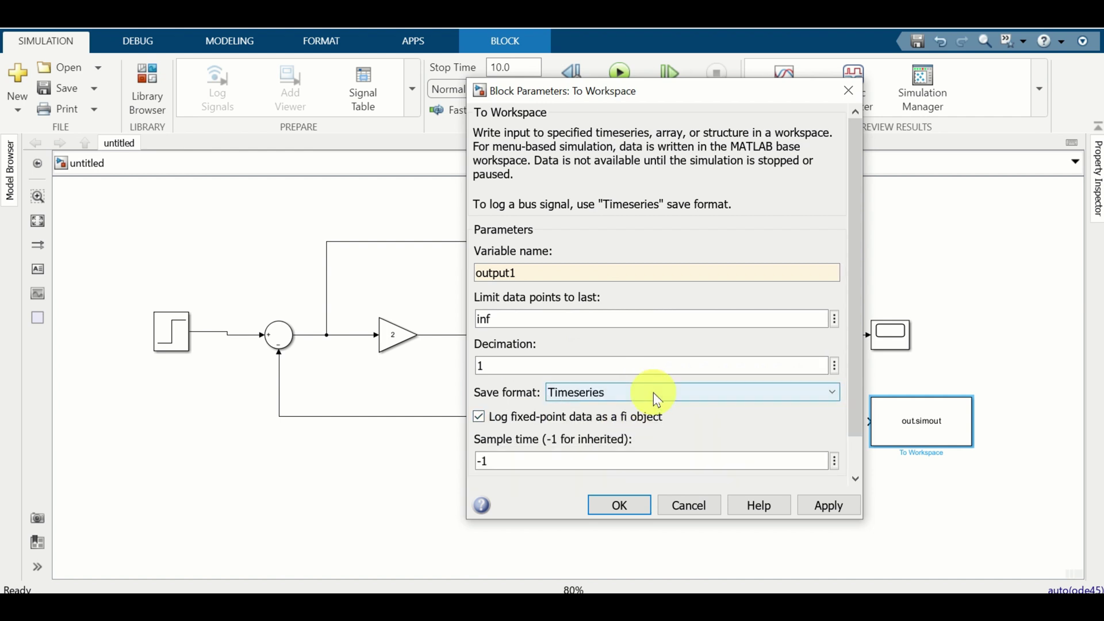
pyautogui.scroll(-3, 684, 397)
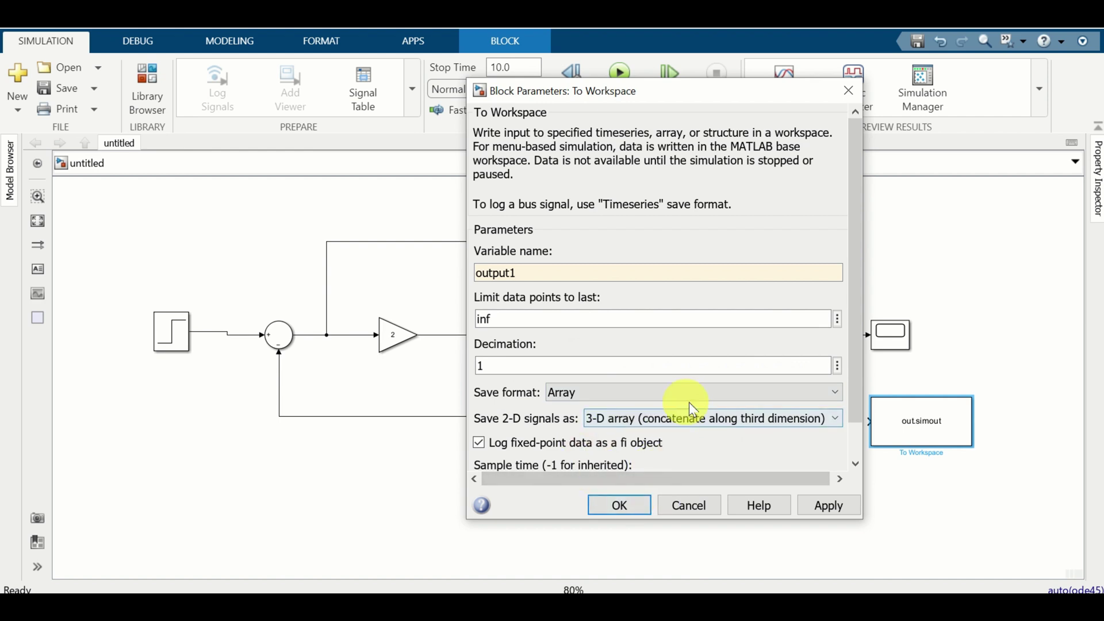
pyautogui.scroll(-2, 692, 403)
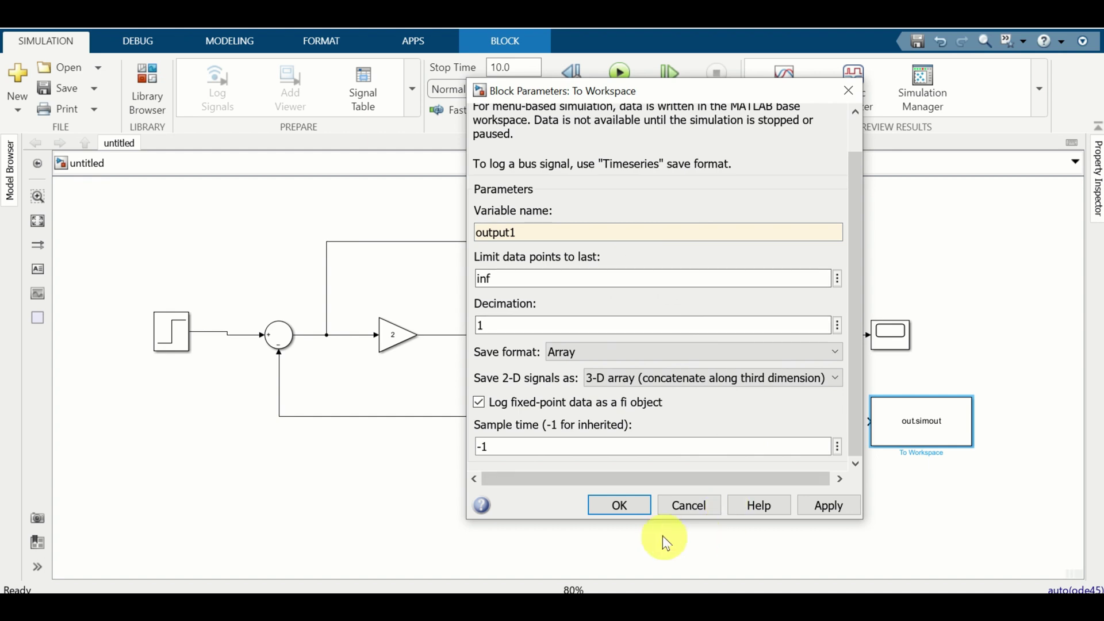
pyautogui.click(627, 508)
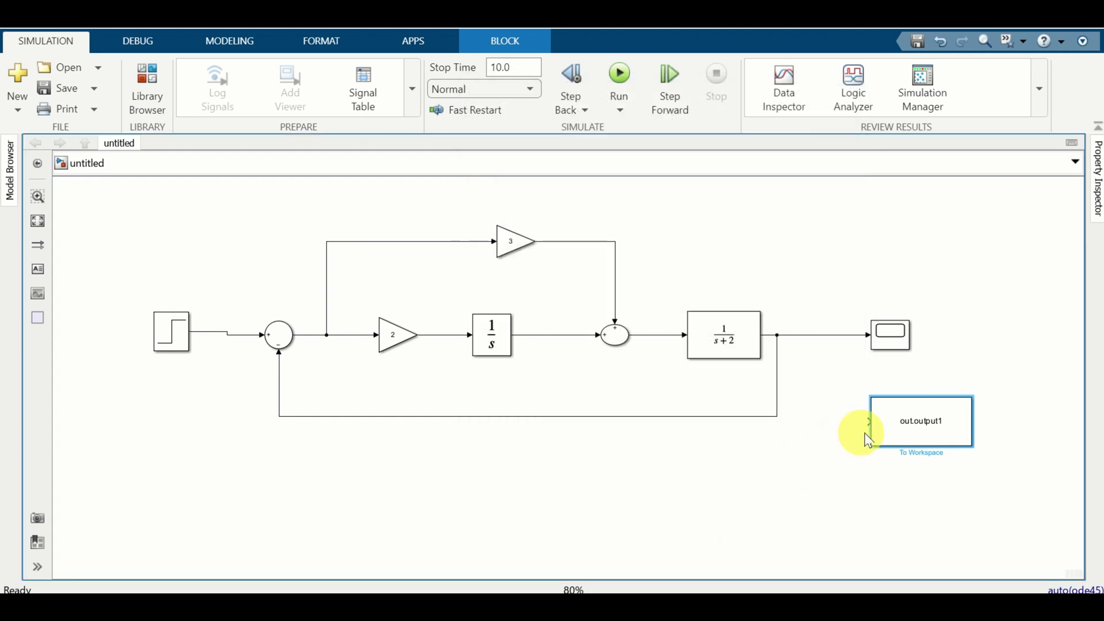
# - Connect the output1 To Workspace block to a branch of the output line
pyautogui.moveTo(872, 426); pyautogui.dragTo(804, 333)
pyautogui.click(936, 424)
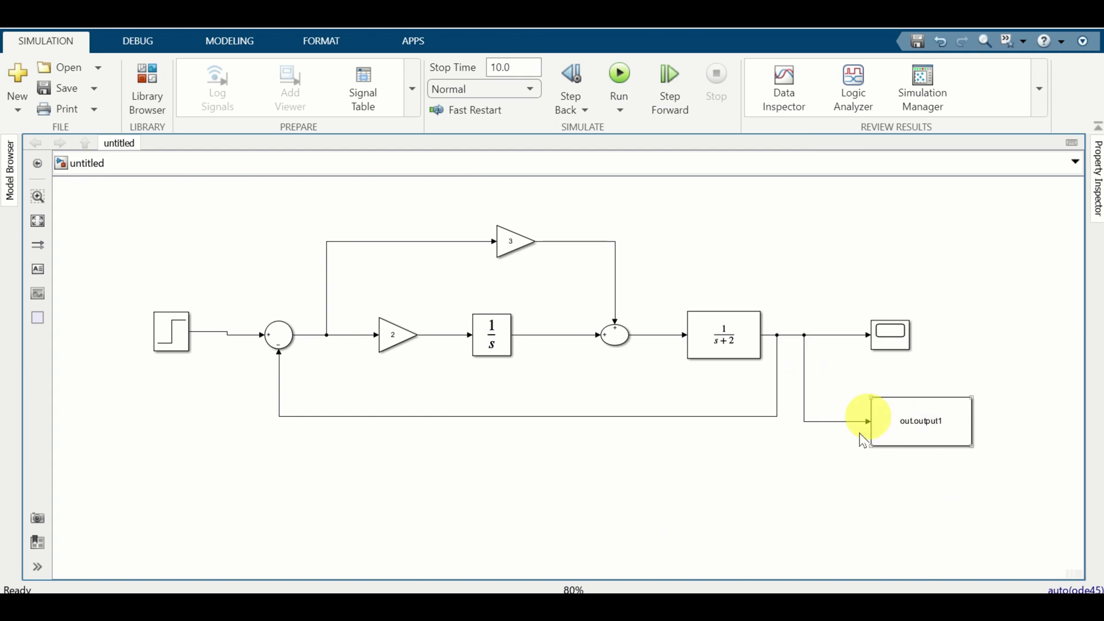
pyautogui.click(871, 218)
# - Add a To Workspace block named input1 on the signal entering 1/(s+2), then simulate
pyautogui.doubleClick(864, 212)
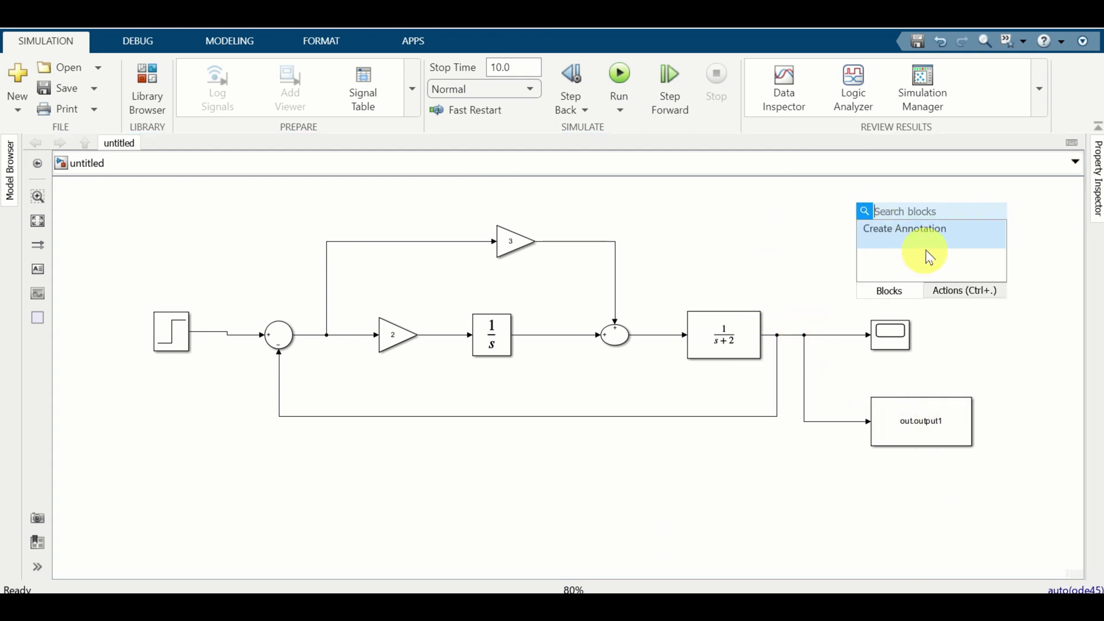
pyautogui.write('to wo')
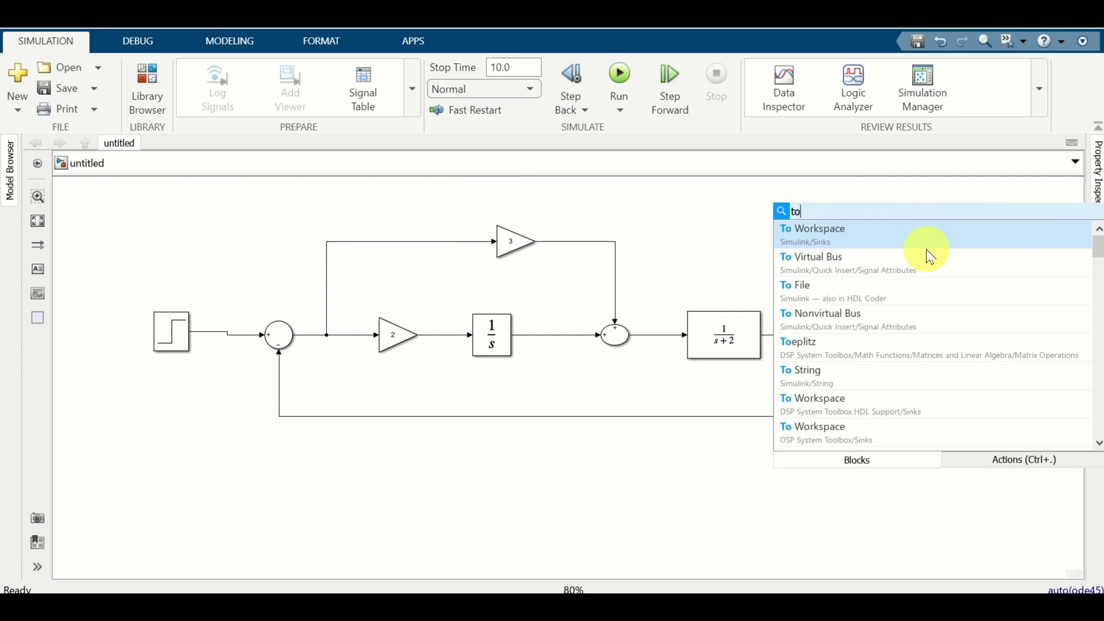
pyautogui.click(965, 229)
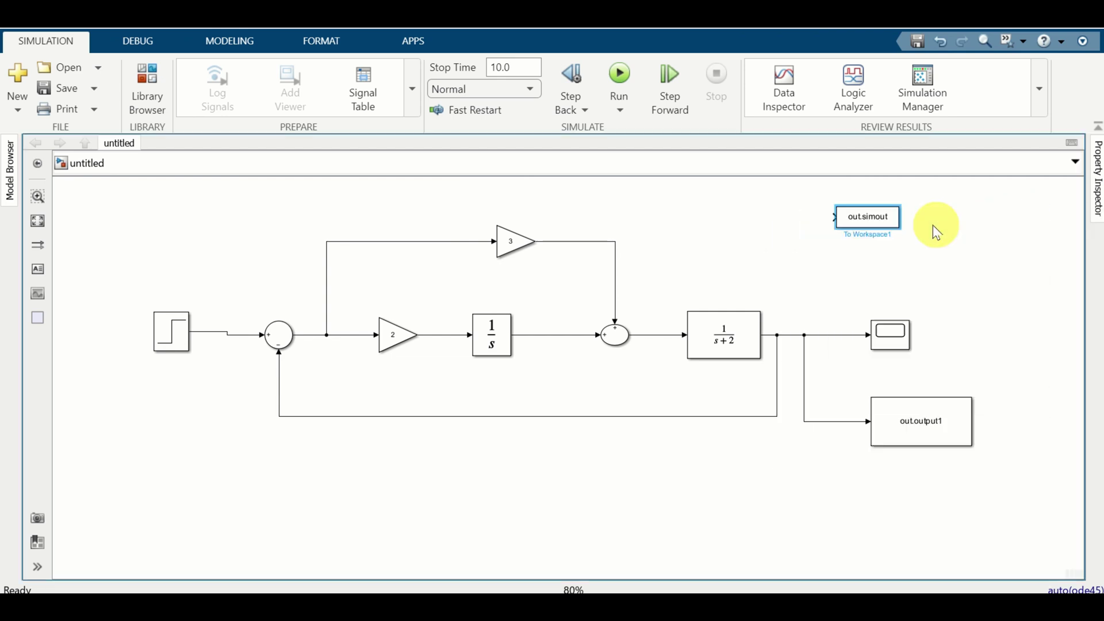
pyautogui.moveTo(899, 229); pyautogui.dragTo(944, 261)
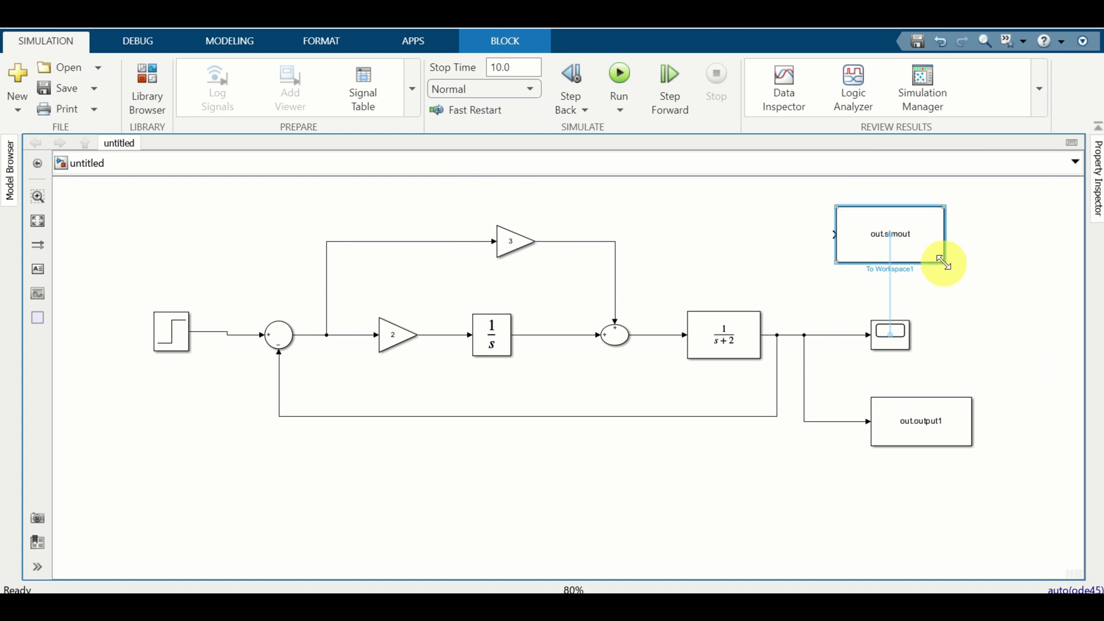
pyautogui.doubleClick(895, 247)
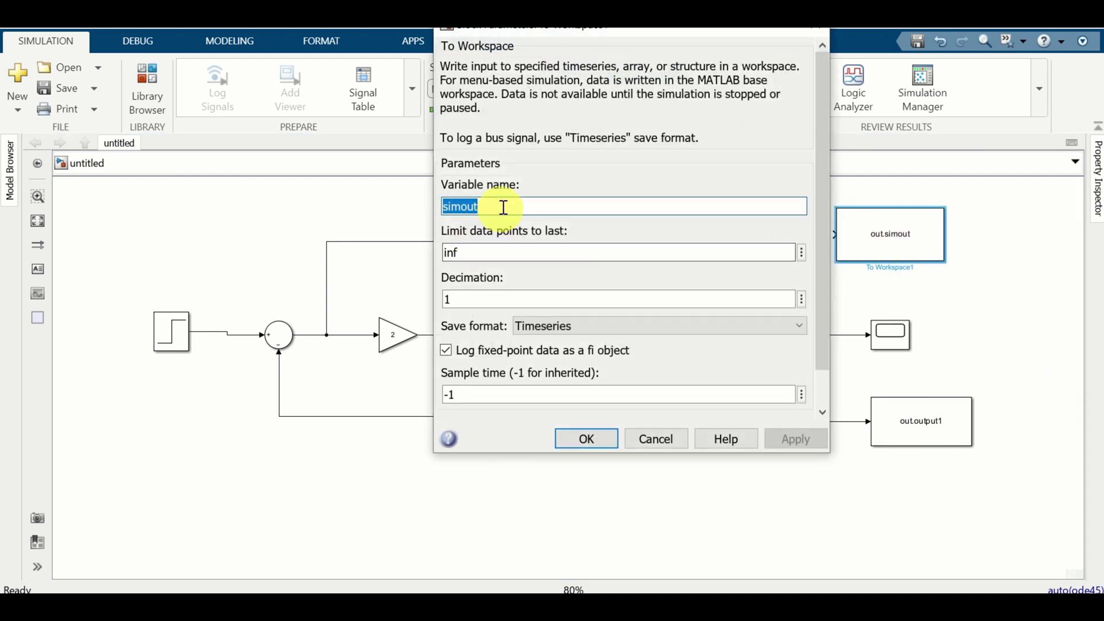
pyautogui.press('BackSpace')
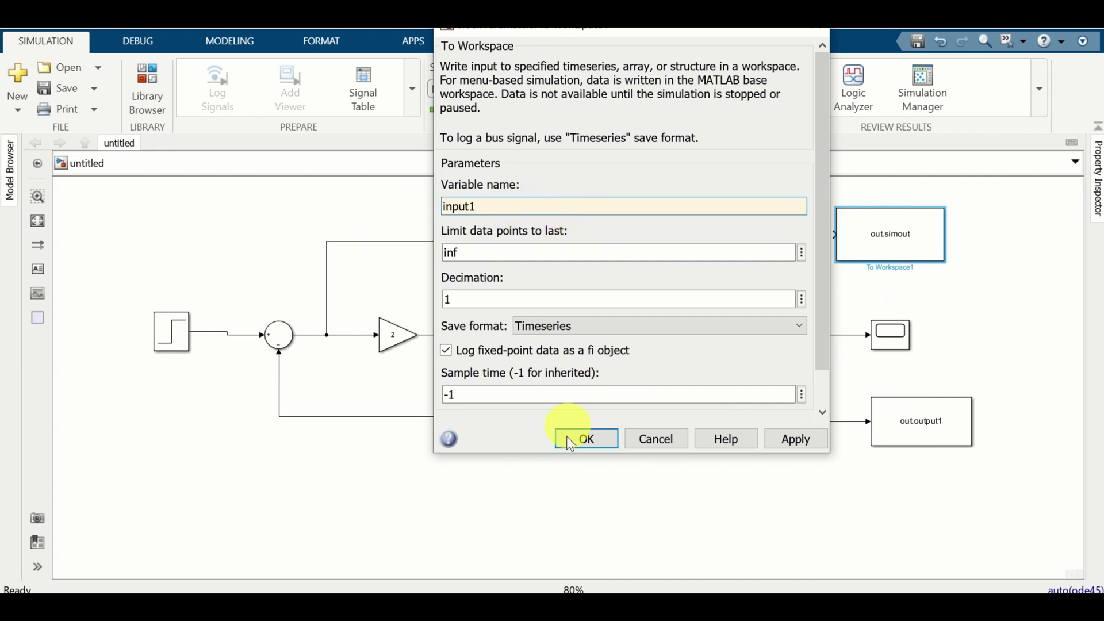
pyautogui.click(583, 438)
pyautogui.moveTo(832, 238)
pyautogui.mouseDown()
pyautogui.moveTo(645, 253)
pyautogui.moveTo(653, 335)
pyautogui.mouseUp()
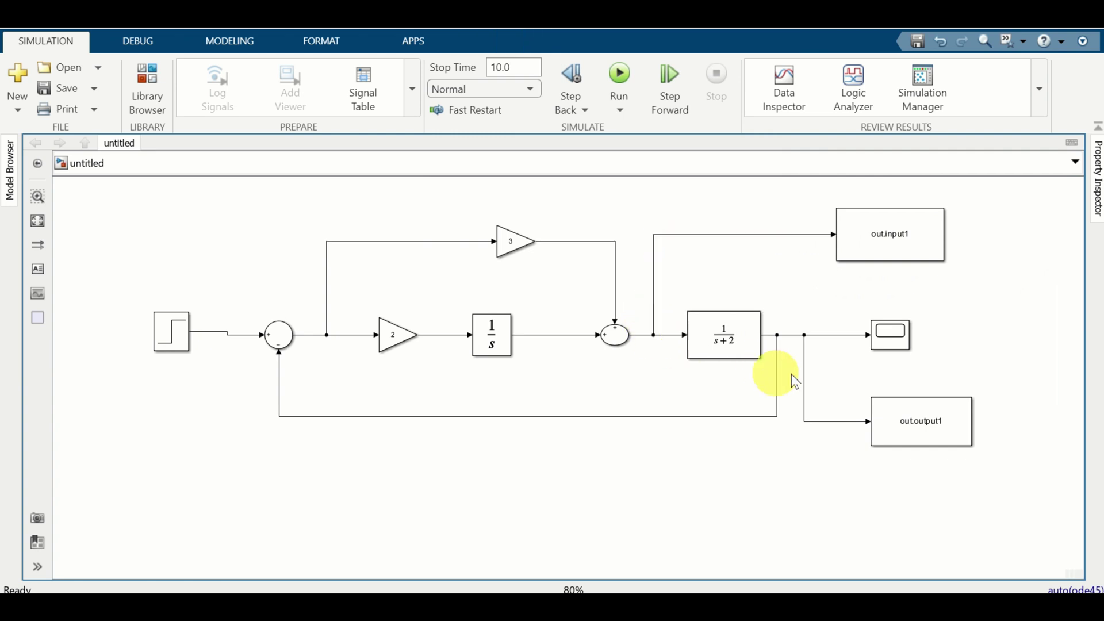
pyautogui.click(619, 84)
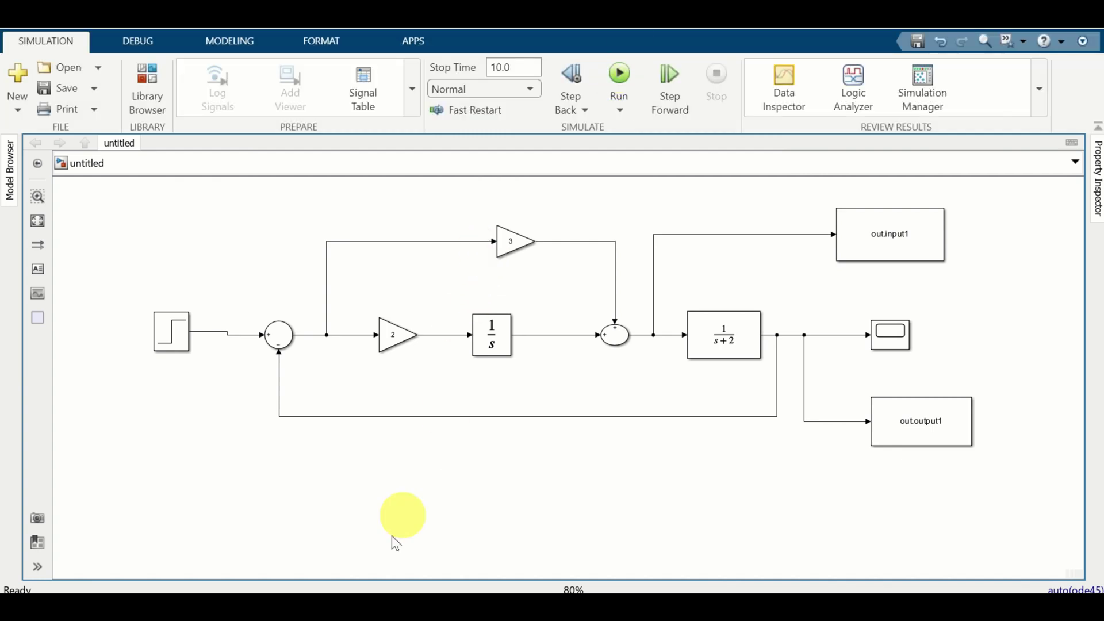
# - List the workspace variables with whos and out in MATLAB, then return to Simulink
pyautogui.moveTo(314, 589)
pyautogui.click(249, 555)
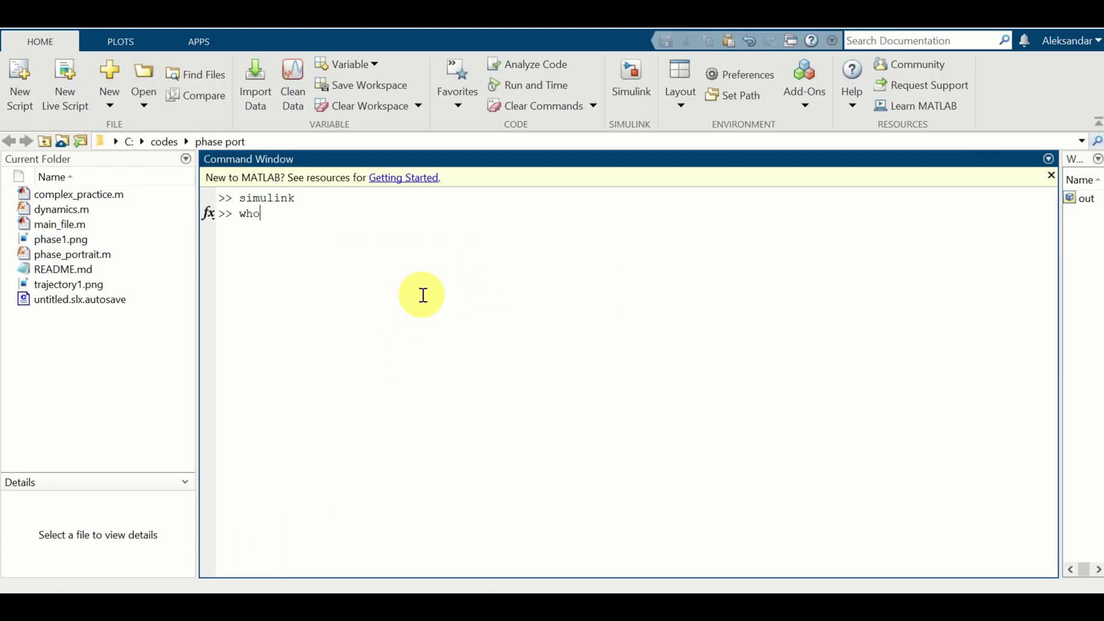
pyautogui.press('Return')
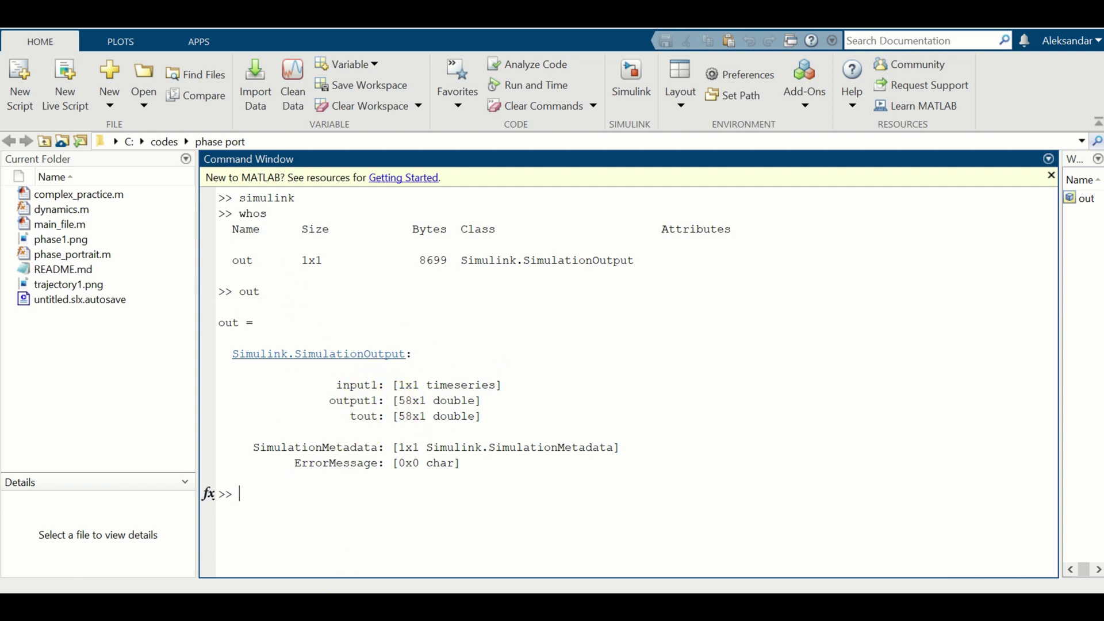
pyautogui.click(365, 550)
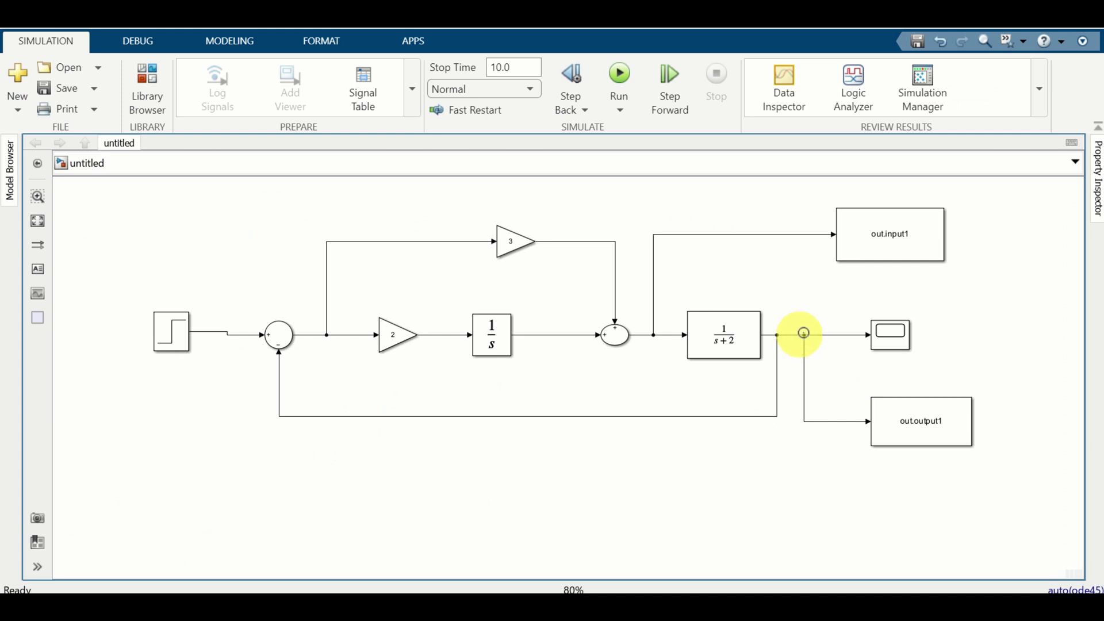
# - Check the out.input1 block, then open a new blank script in MATLAB
pyautogui.click(874, 249)
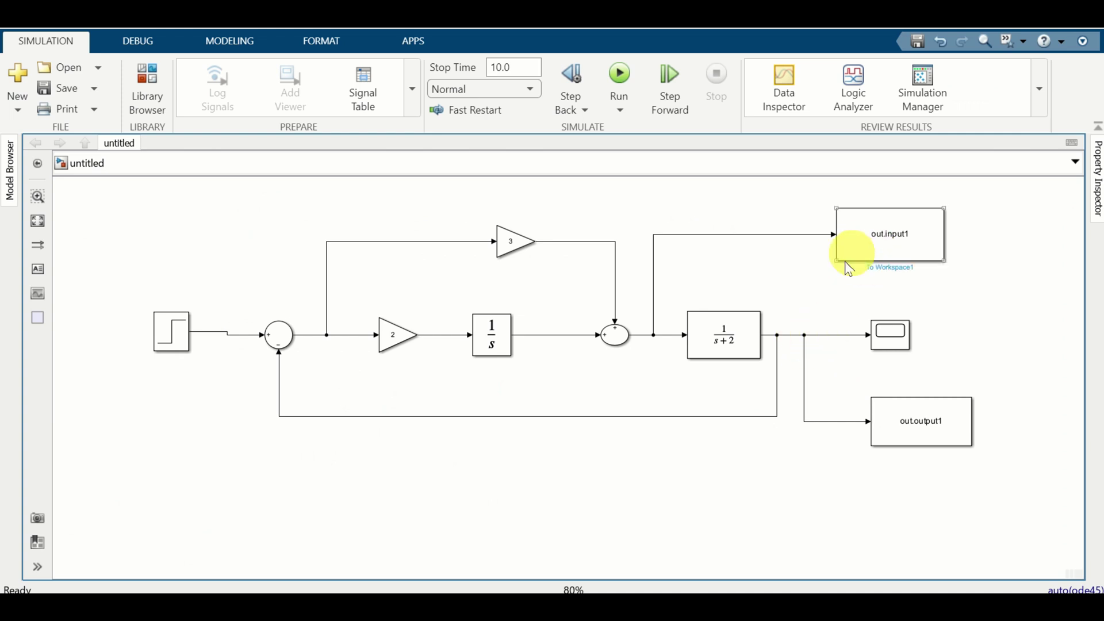
pyautogui.moveTo(287, 604)
pyautogui.click(238, 560)
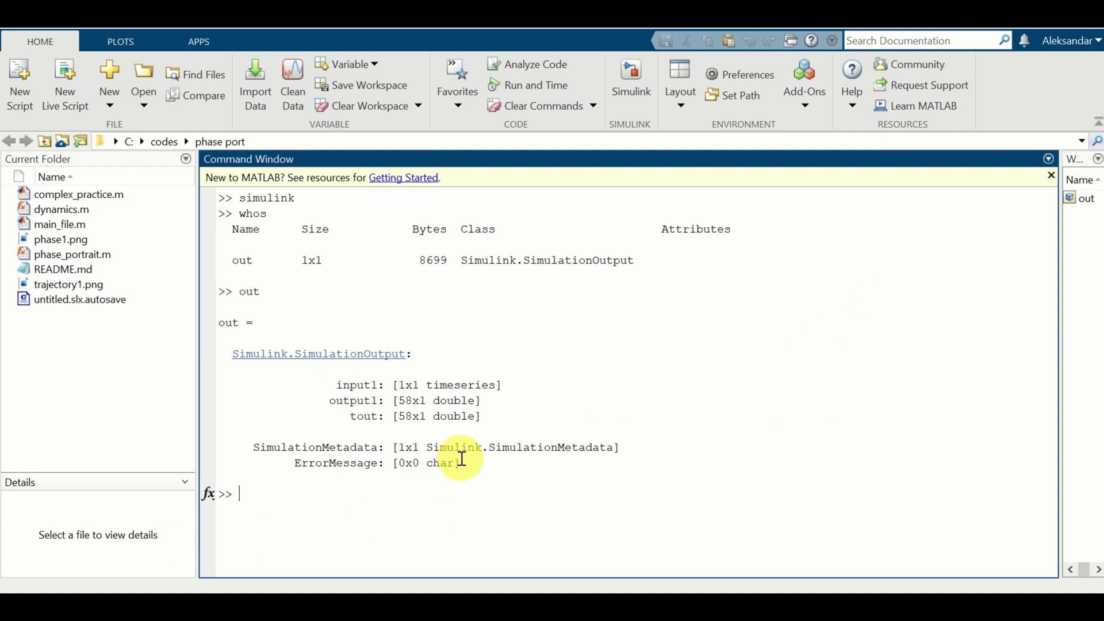
pyautogui.click(20, 84)
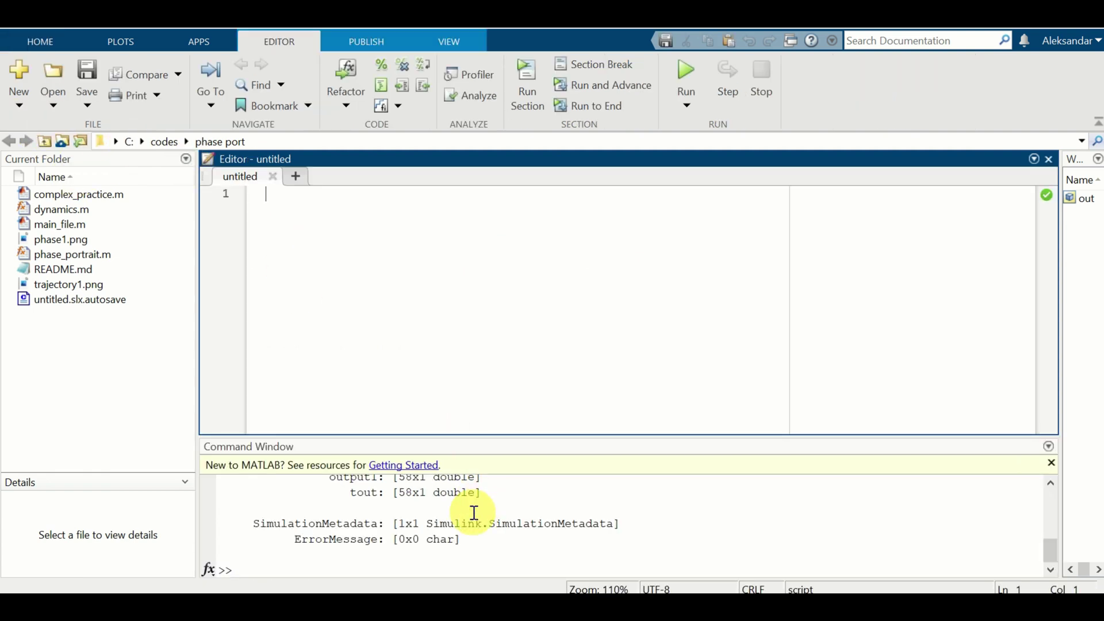
# - Write plot(out.tout,out.output1) as the first line of a new MATLAB script
pyautogui.scroll(3, 471, 514)
pyautogui.scroll(-2, 474, 516)
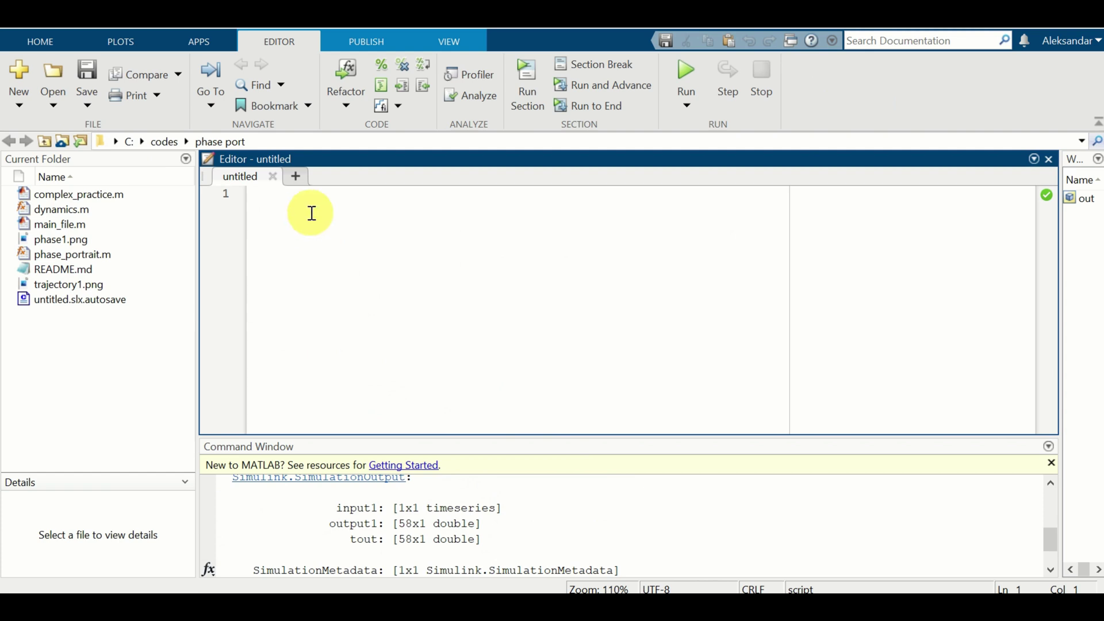
pyautogui.write('plot(')
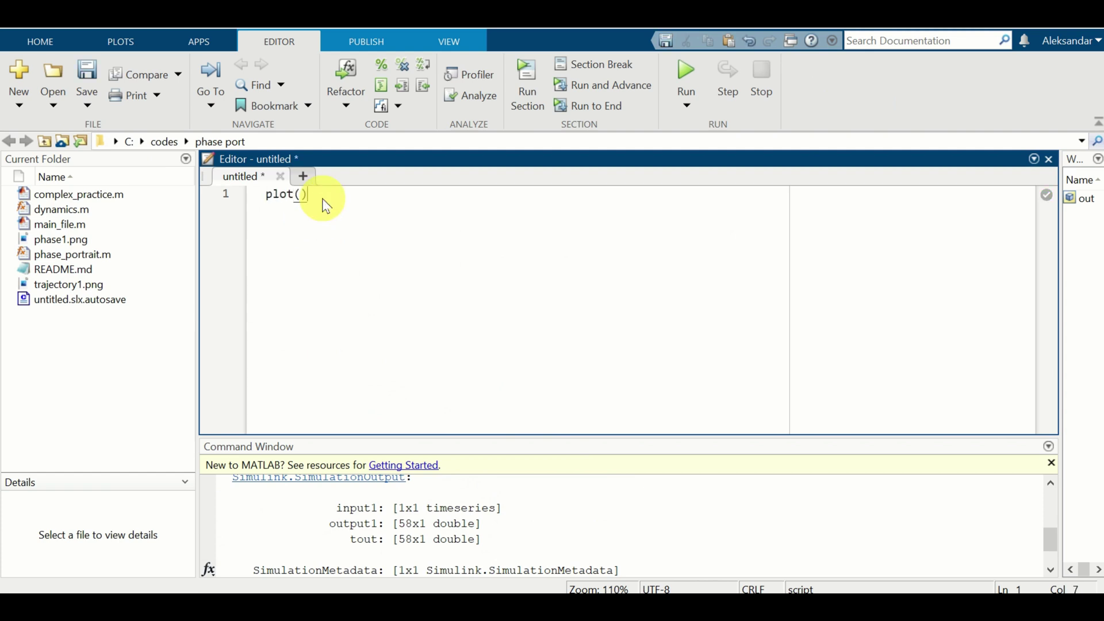
pyautogui.scroll(1, 346, 511)
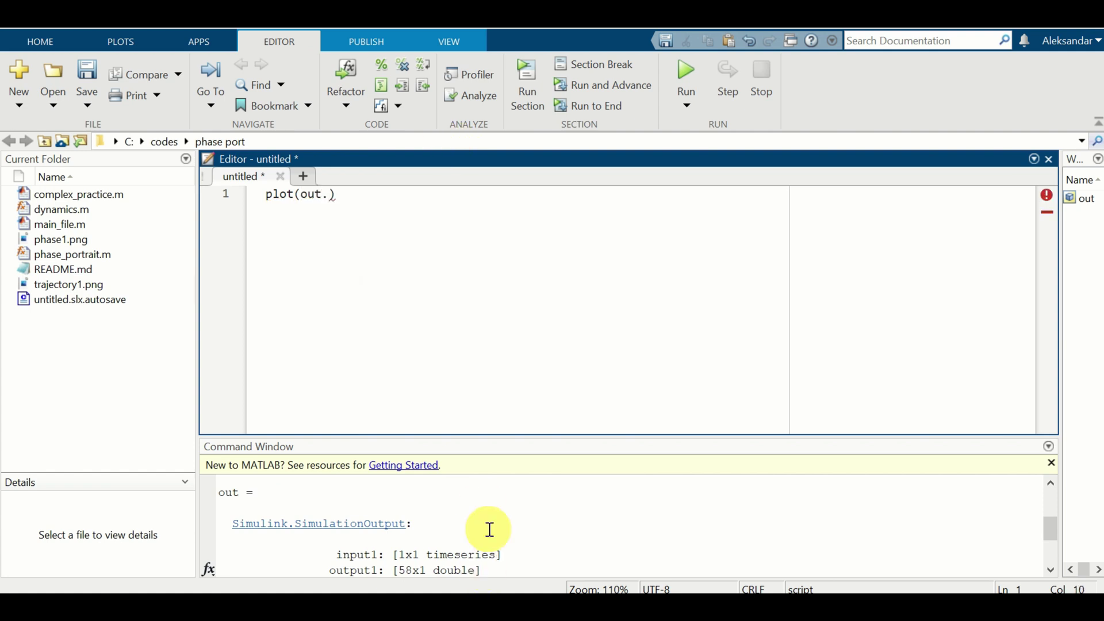
pyautogui.scroll(-1, 454, 535)
pyautogui.press('Tab')
pyautogui.write('tout')
pyautogui.press('BackSpace')
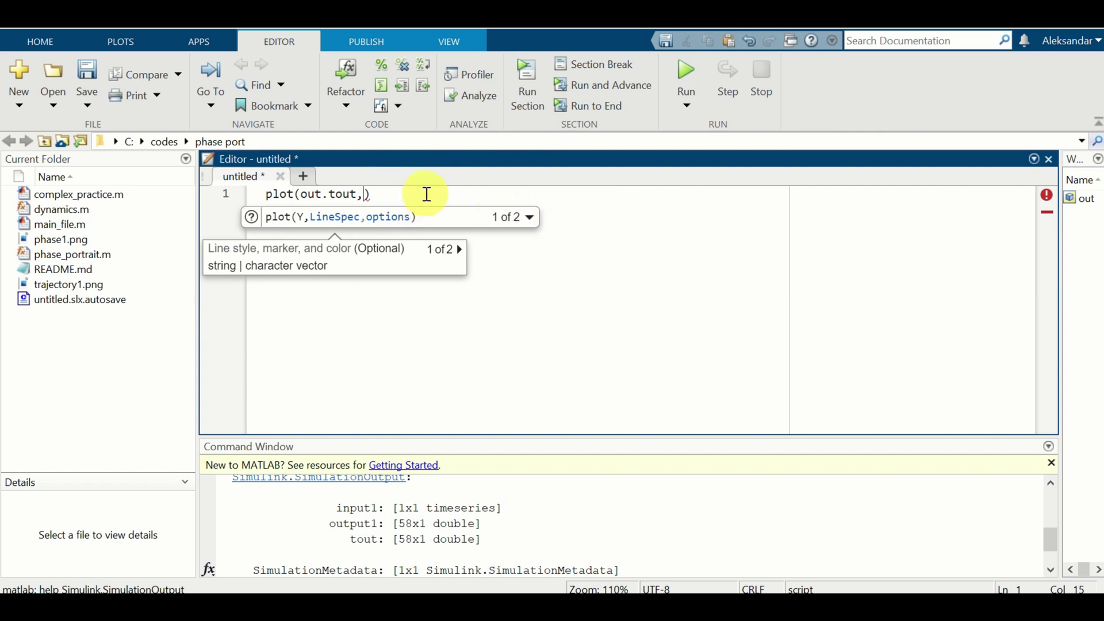
pyautogui.write('out.output1')
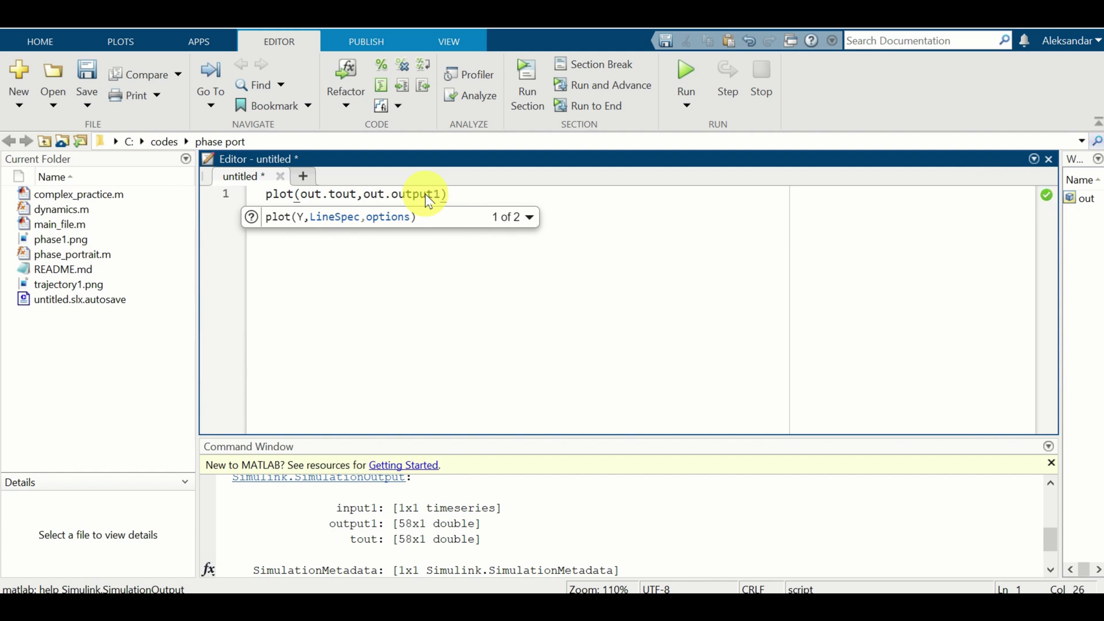
# - Insert an empty line above the plot command
pyautogui.click(458, 194)
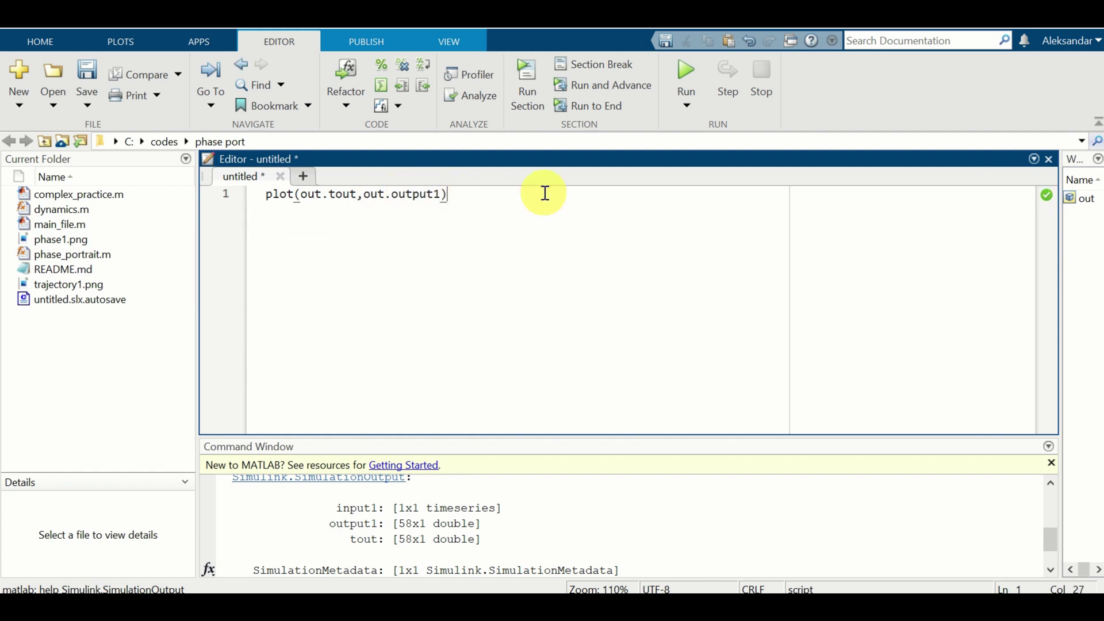
pyautogui.press('Home')
pyautogui.press('Return')
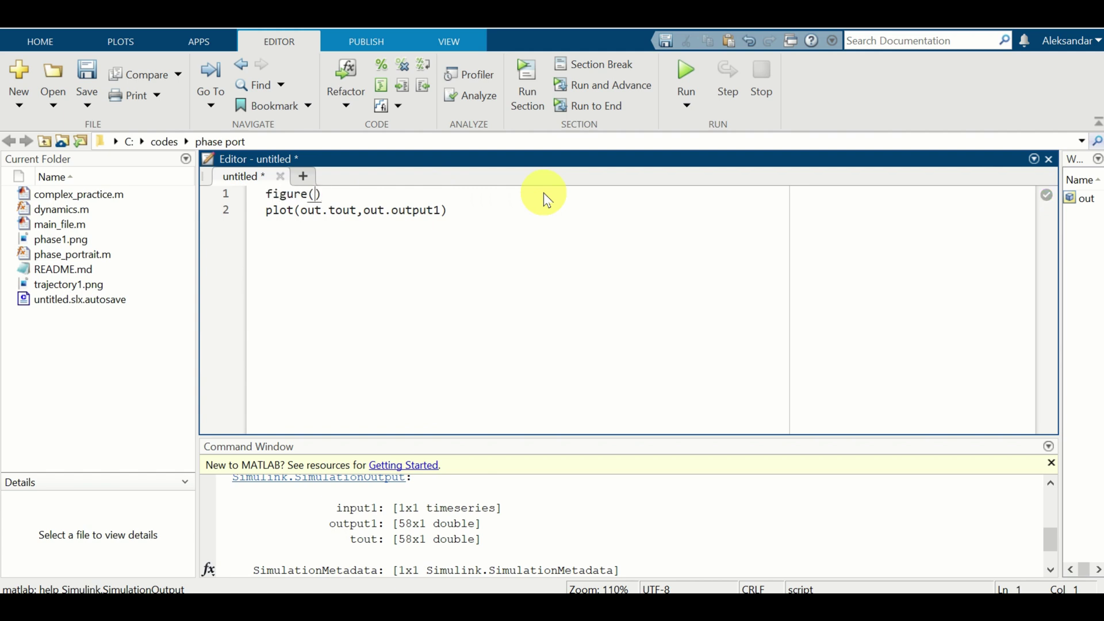
# - Complete figure(1), evaluate both lines to plot output1 in Figure 1, then open the model's Scope
pyautogui.write('1')
pyautogui.moveTo(454, 210); pyautogui.dragTo(208, 202)
pyautogui.rightClick(337, 194)
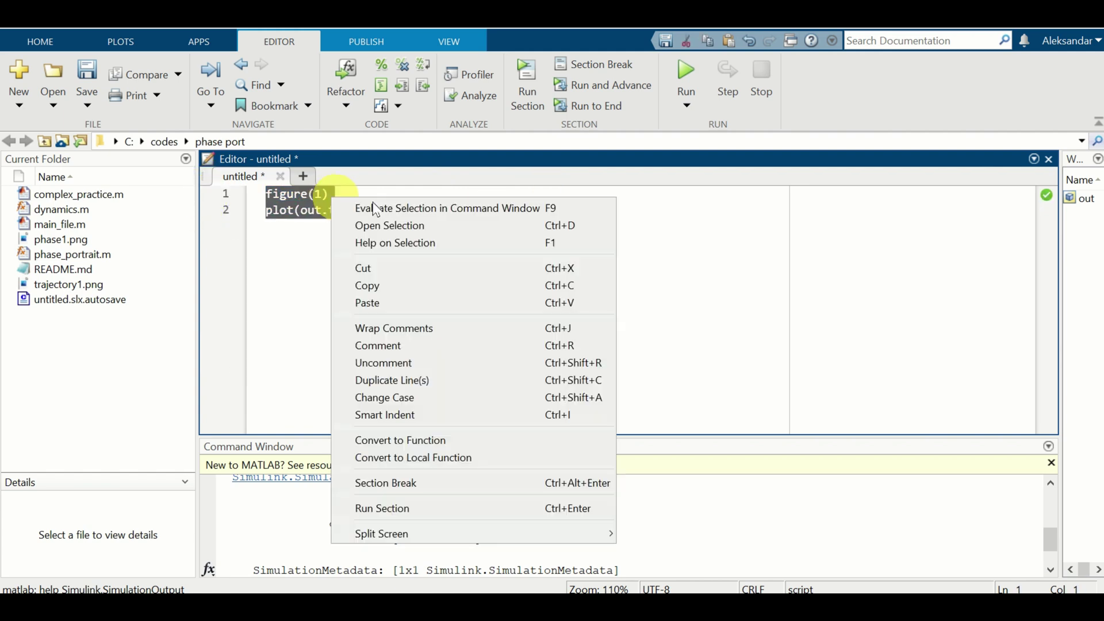
pyautogui.click(406, 210)
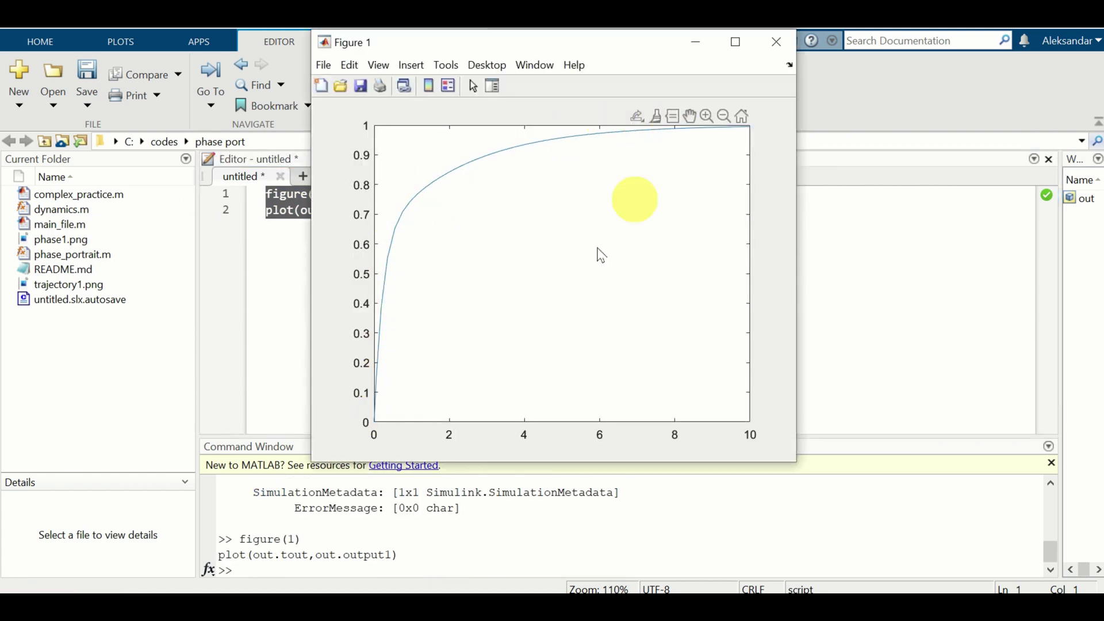
pyautogui.click(335, 543)
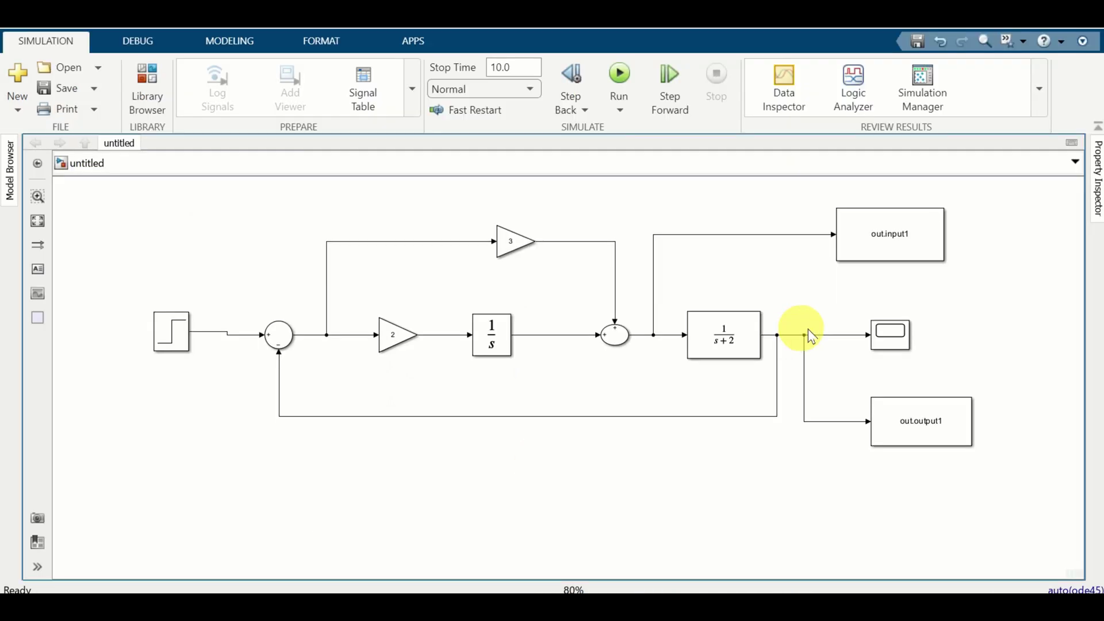
pyautogui.doubleClick(891, 336)
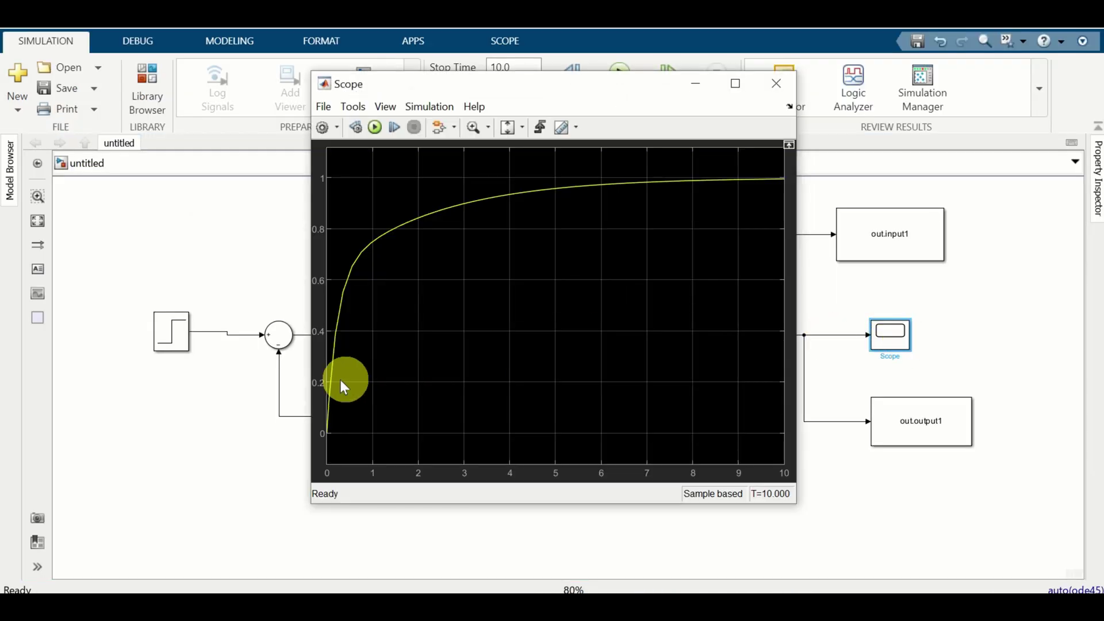